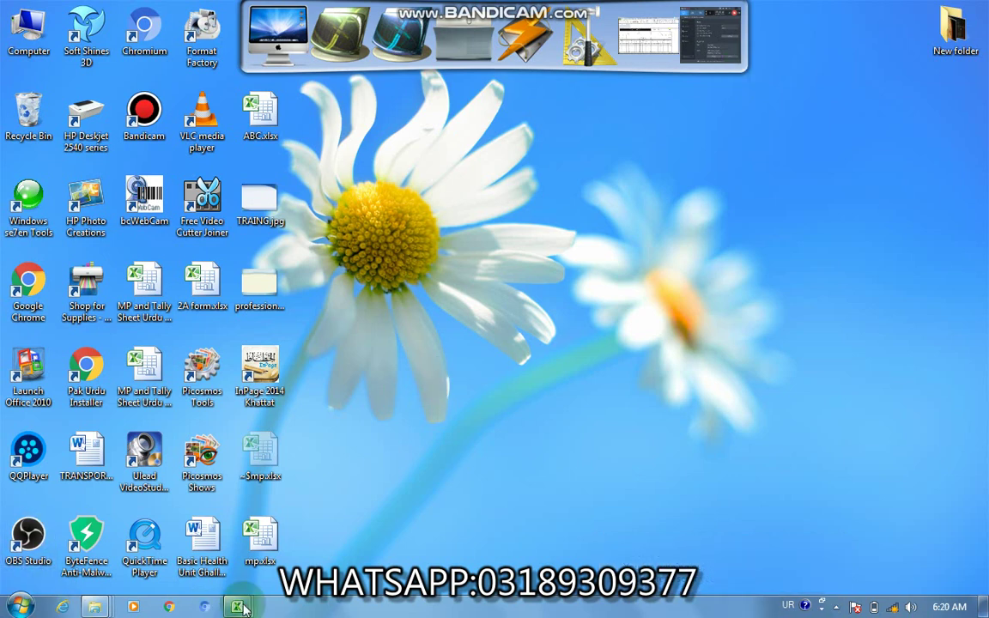
Step: Bring up 2A form, then the MP and Tally Sheet Urdu workbook, then mp.xlsx
mouse_move(237, 607)
left_click(393, 545)
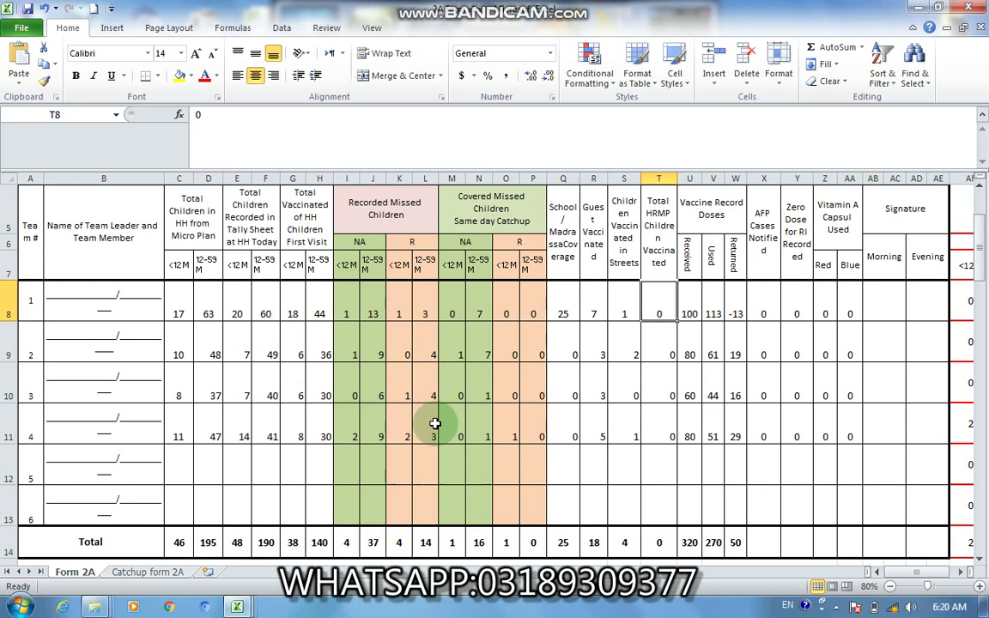
left_click(236, 607)
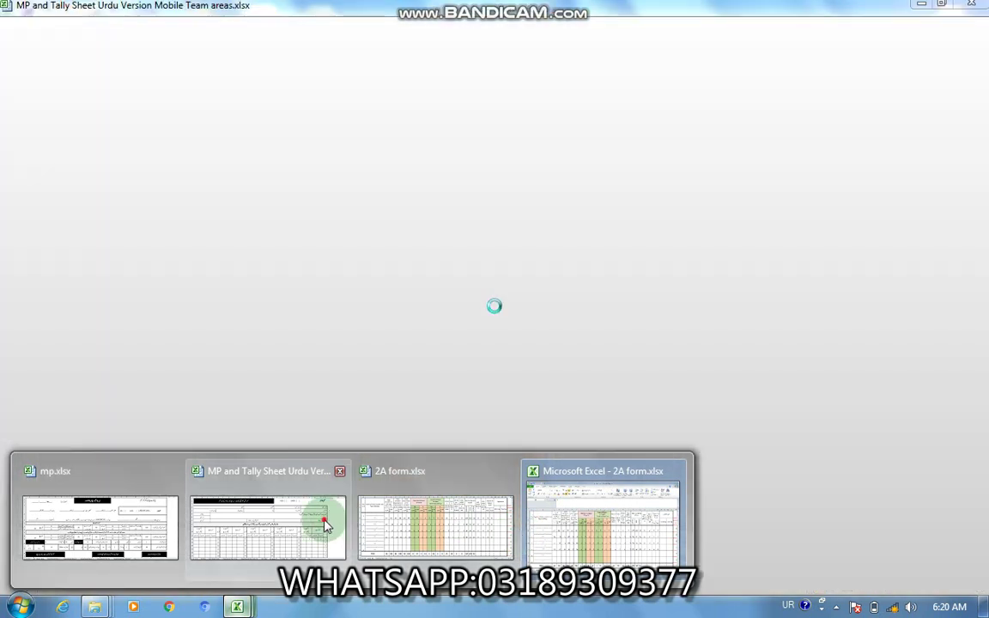
left_click(323, 520)
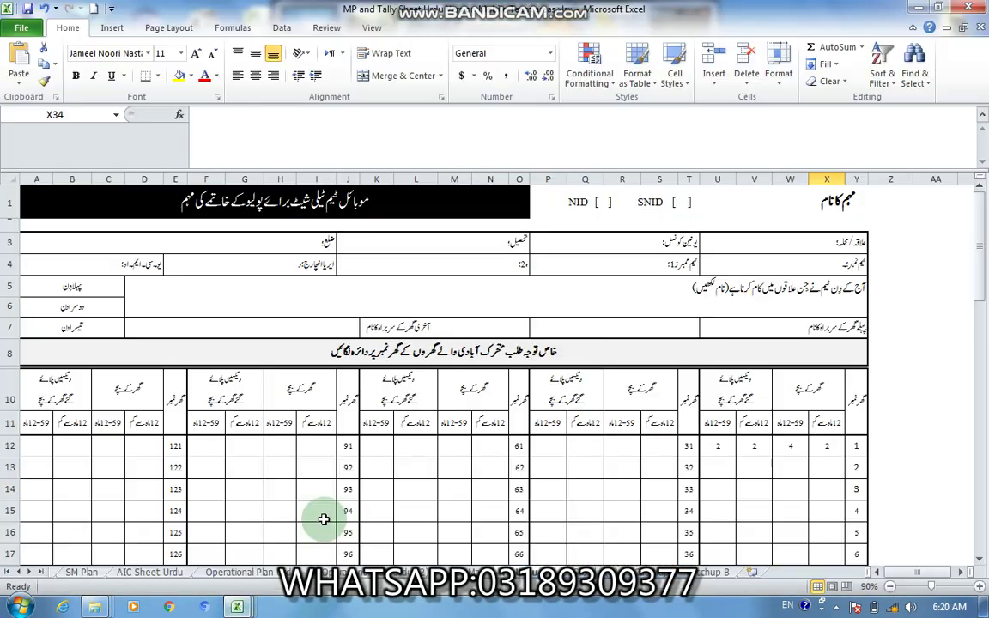
left_click(562, 421)
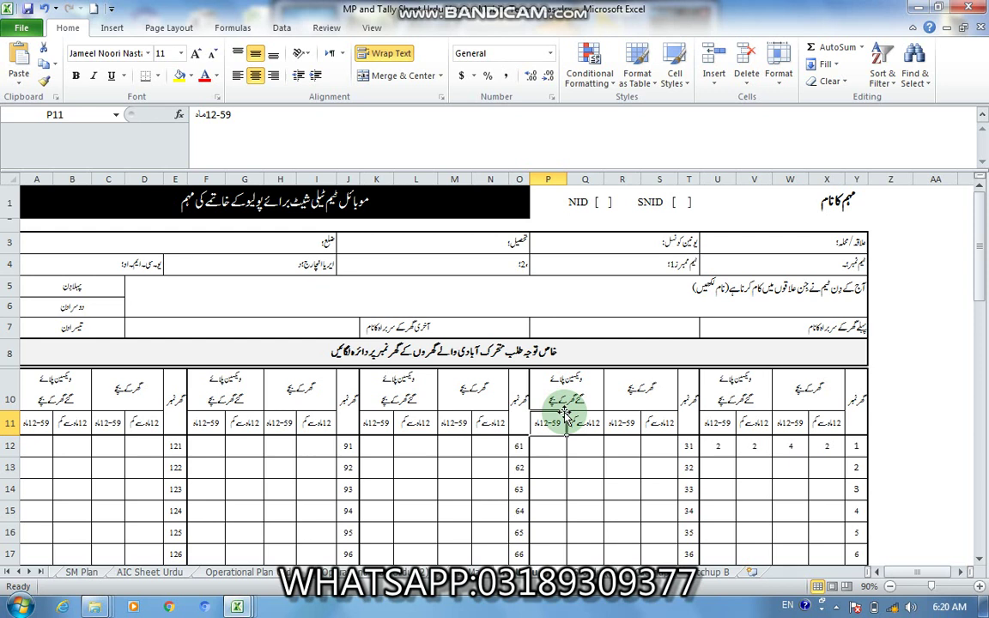
left_click(237, 607)
left_click(159, 558)
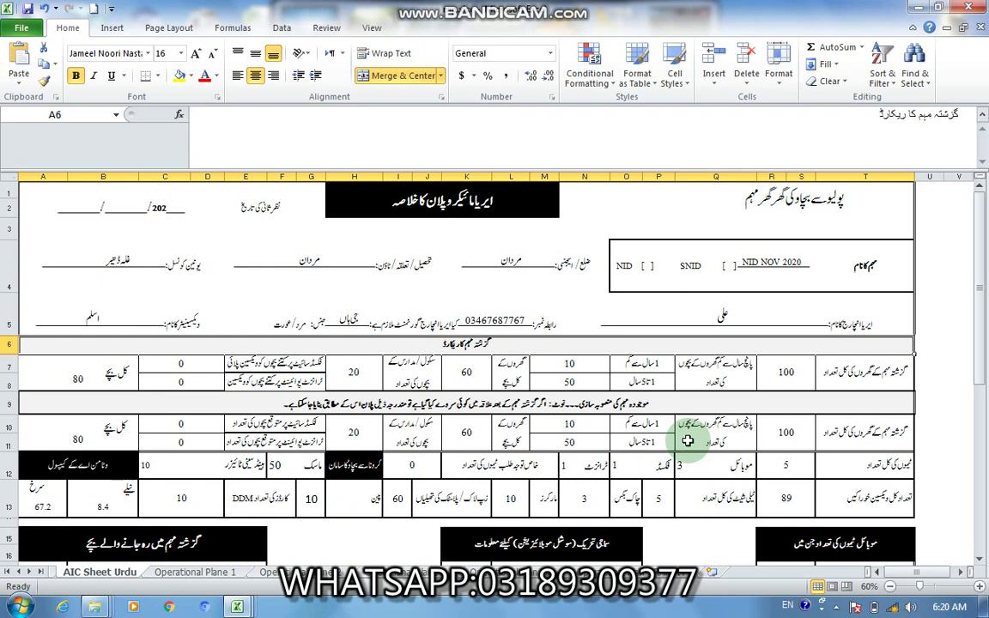
Step: On the Operational Plane 1 sheet, enter team 1's health worker name in Urdu
left_click(206, 572)
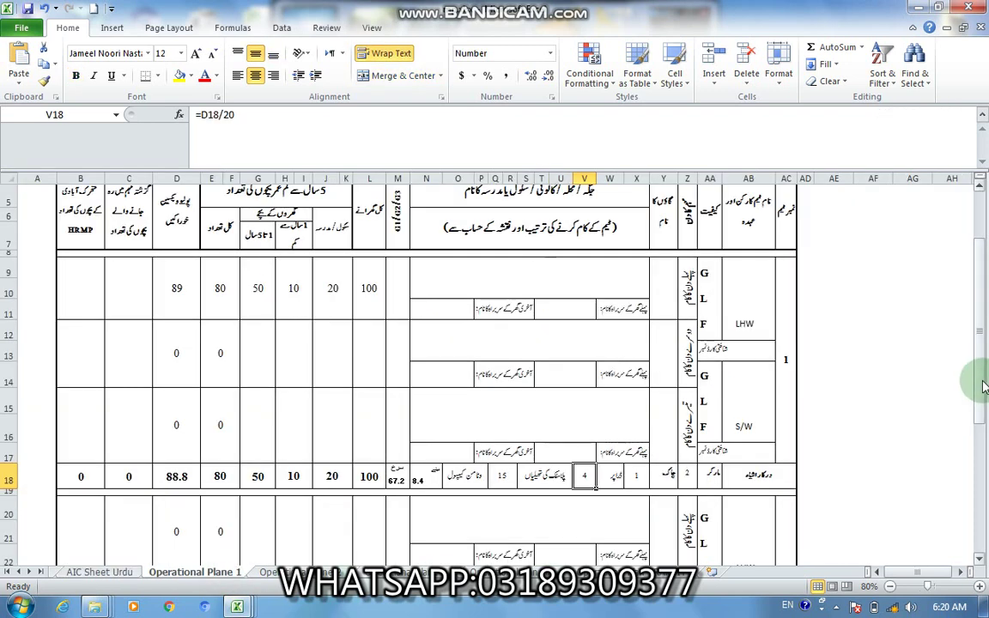
left_click_drag(981, 343, 979, 323)
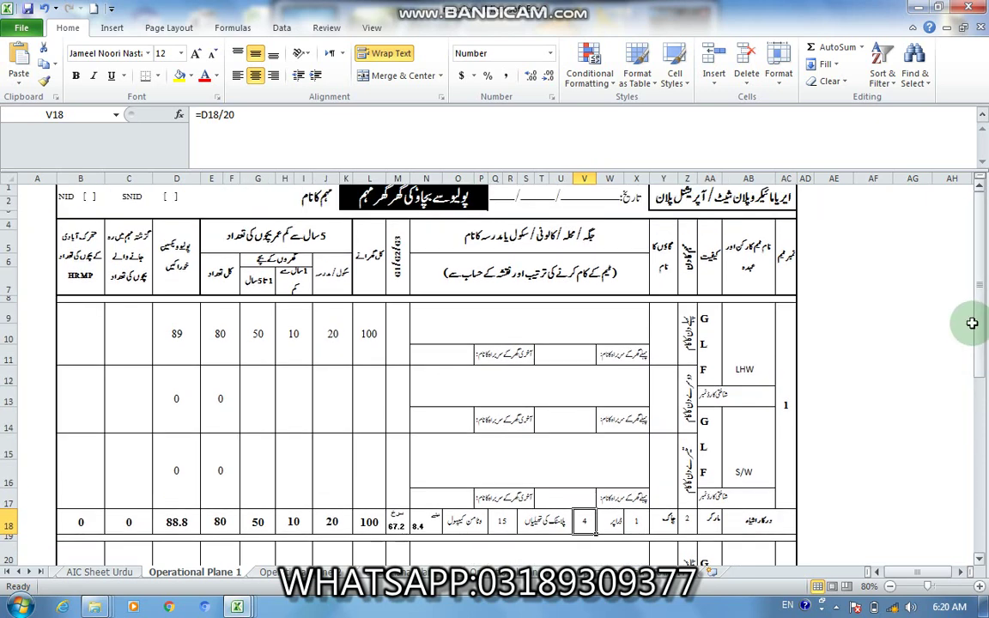
left_click(757, 328)
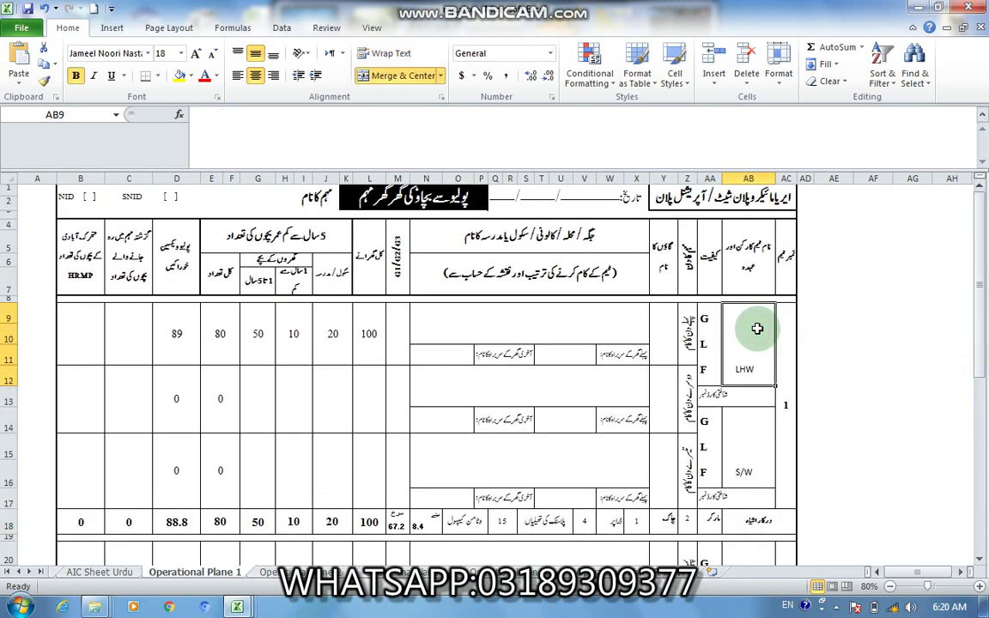
key("BackSpace")
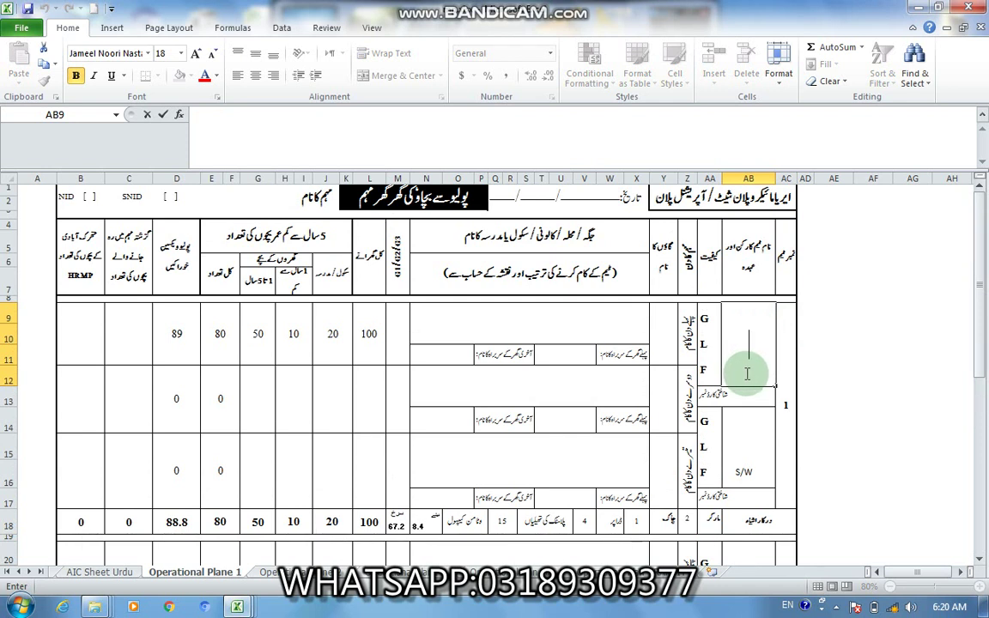
type("eal")
key("BackSpace")
key("BackSpace")
key("BackSpace")
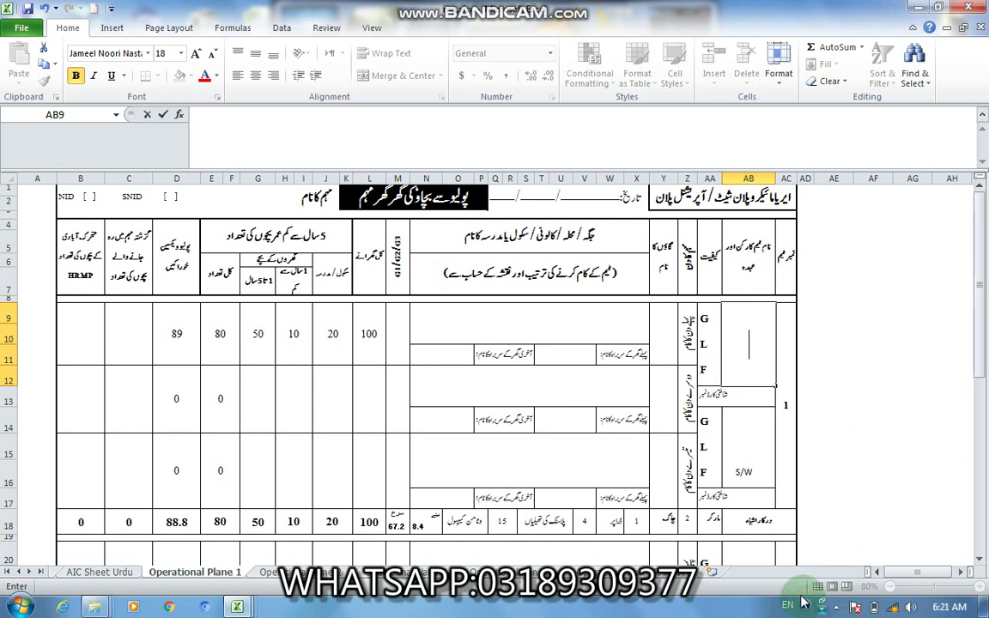
left_click(787, 605)
left_click(804, 549)
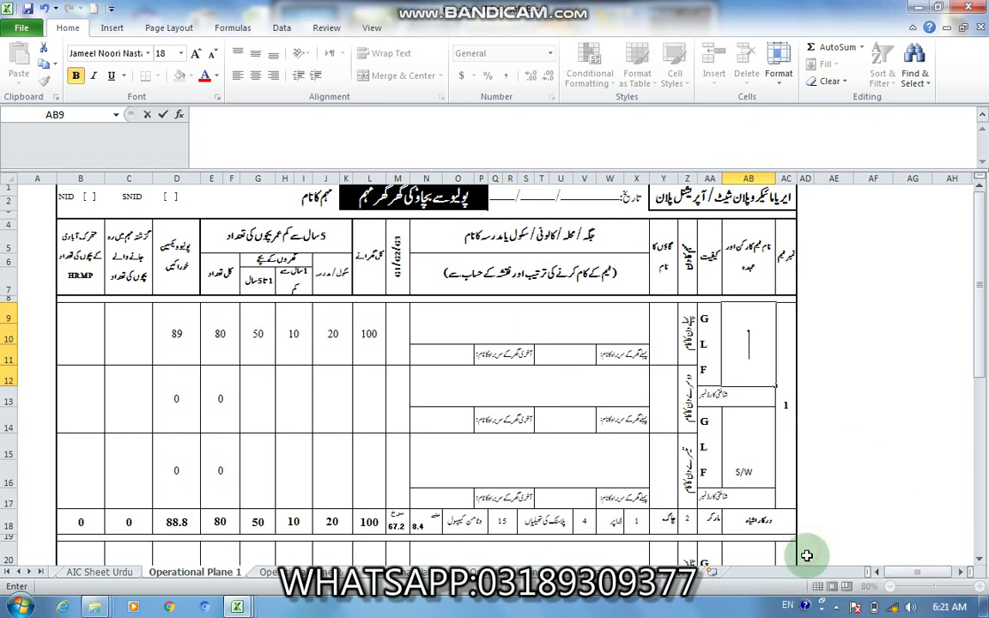
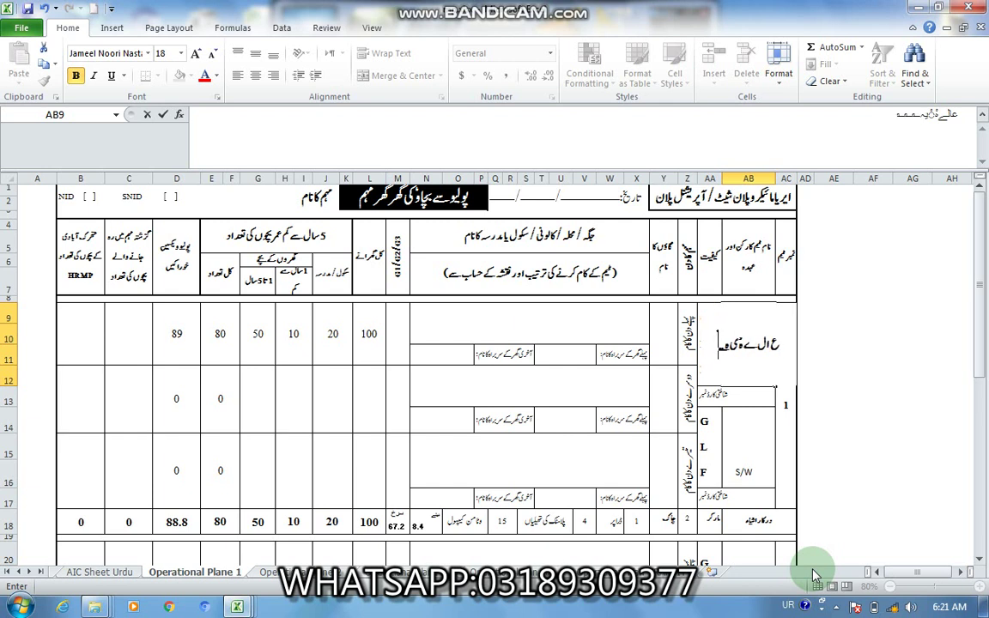
key("BackSpace")
key("BackSpace")
key("BackSpace")
key("BackSpace")
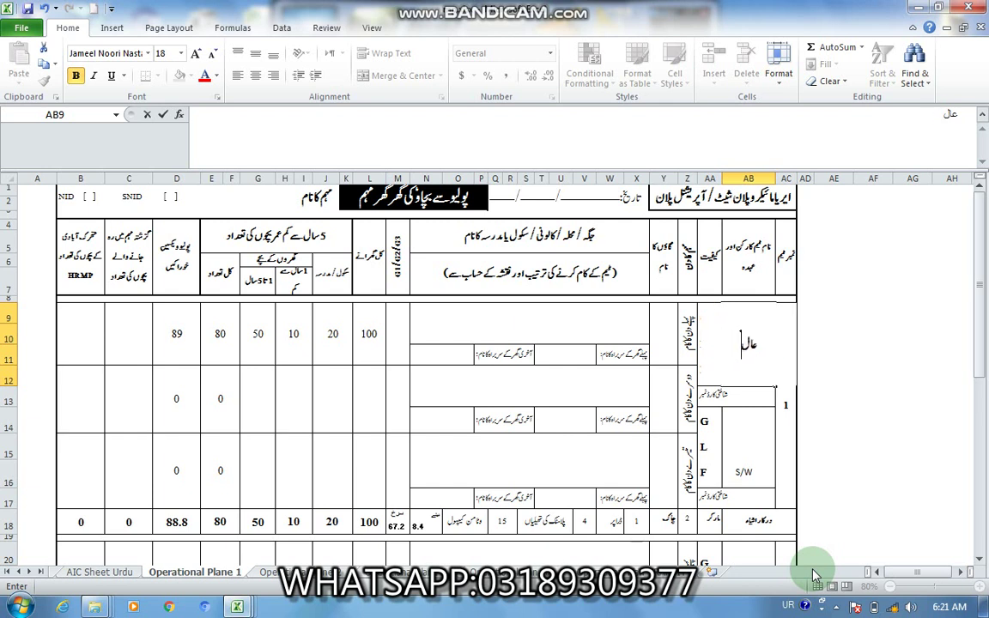
left_click(701, 453)
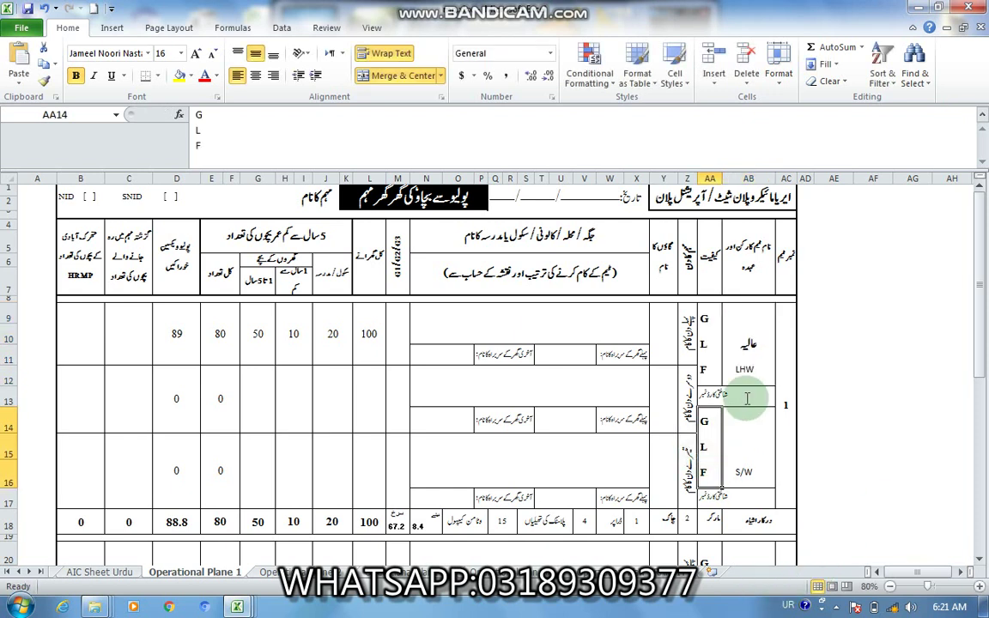
Step: Extend the worker's identity card number in its text box
left_click(745, 369)
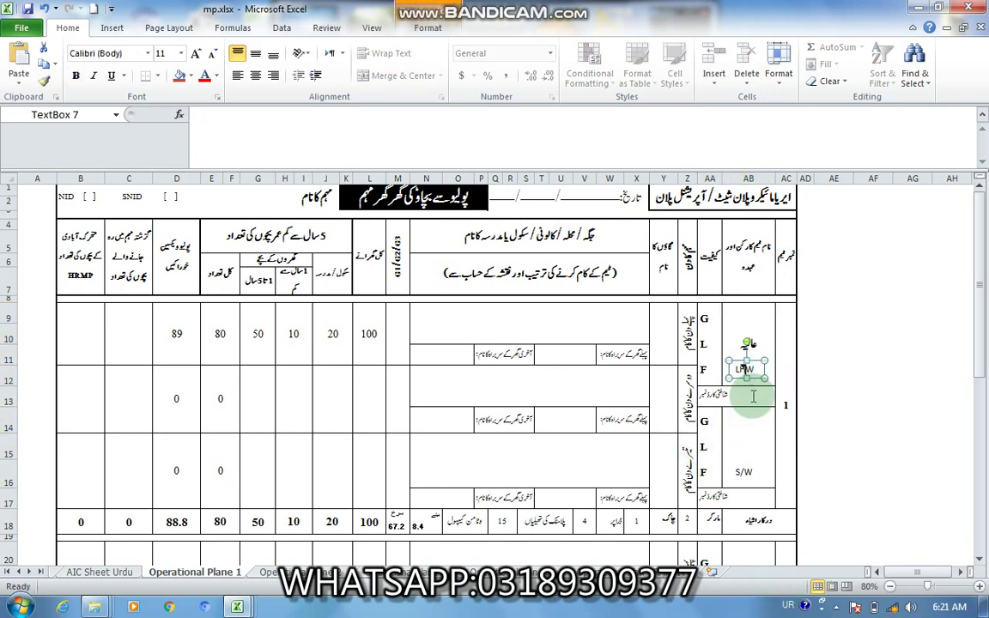
left_click(748, 402)
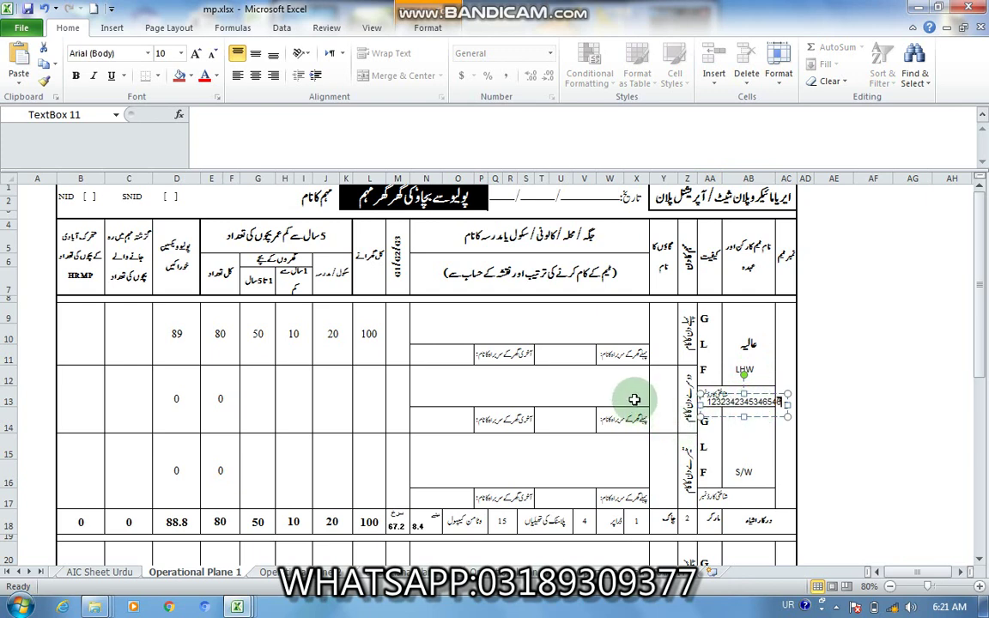
left_click(636, 395)
left_click(661, 352)
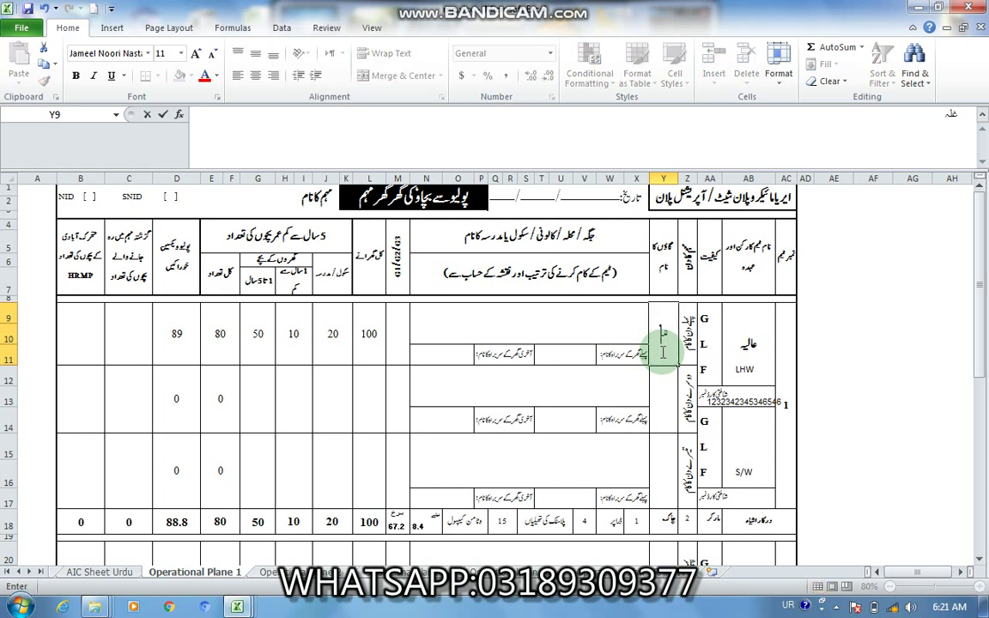
Step: Enter شریف آباد as team 1's first locality name in N9
left_click(594, 321)
type("شریف آباد")
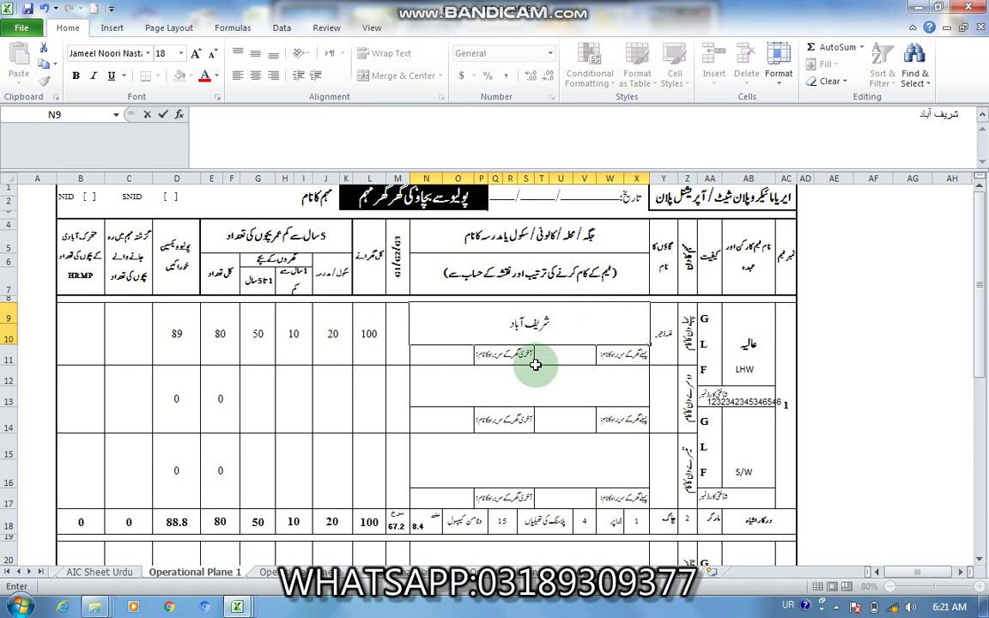
left_click(530, 378)
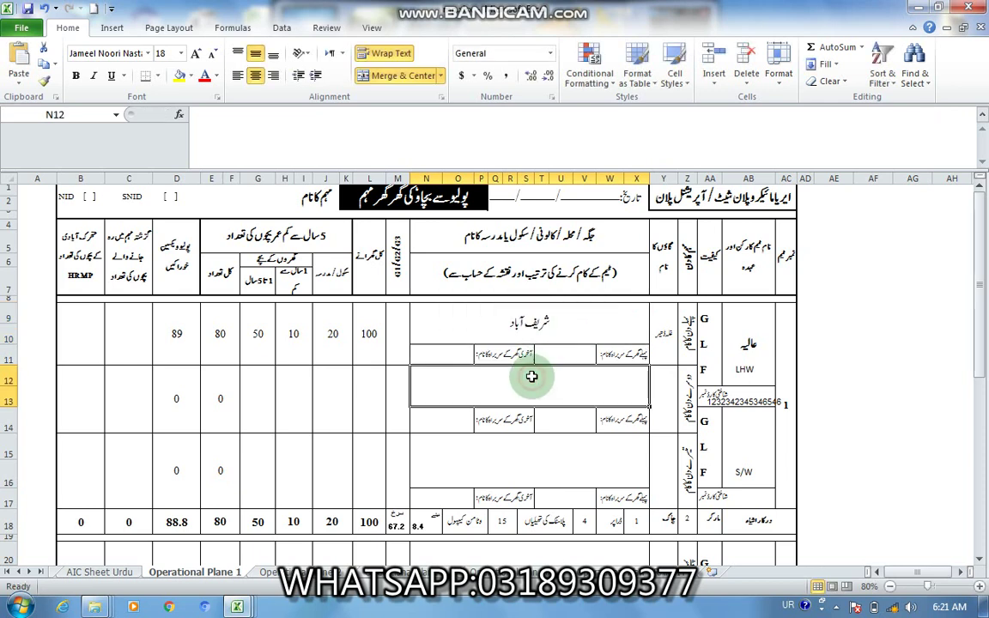
Step: Add a text box beside the locality reading GPS, typed with the English keyboard
left_click_drag(418, 318, 512, 341)
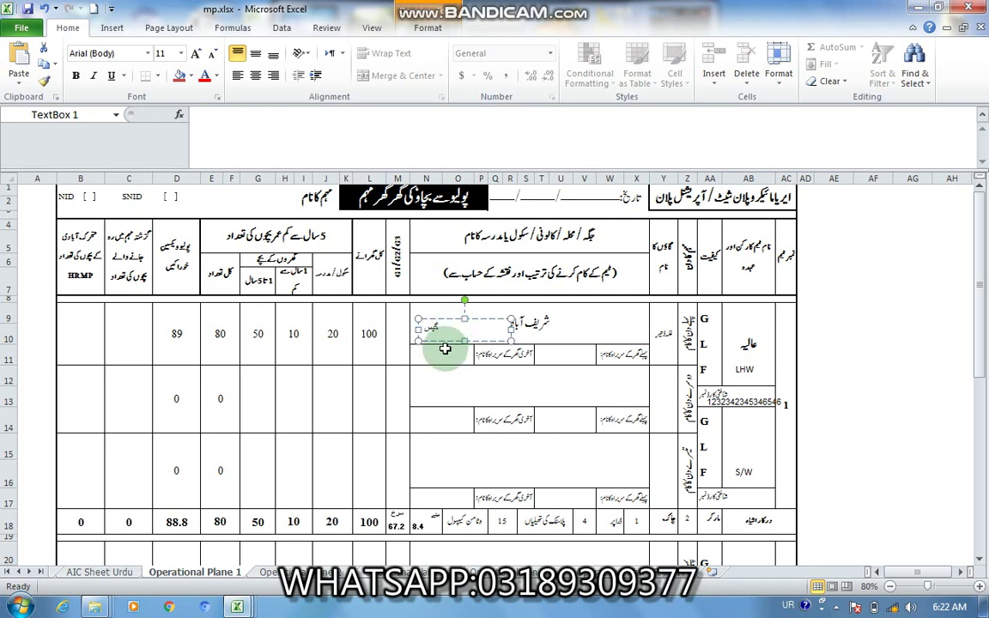
left_click(788, 605)
left_click(788, 562)
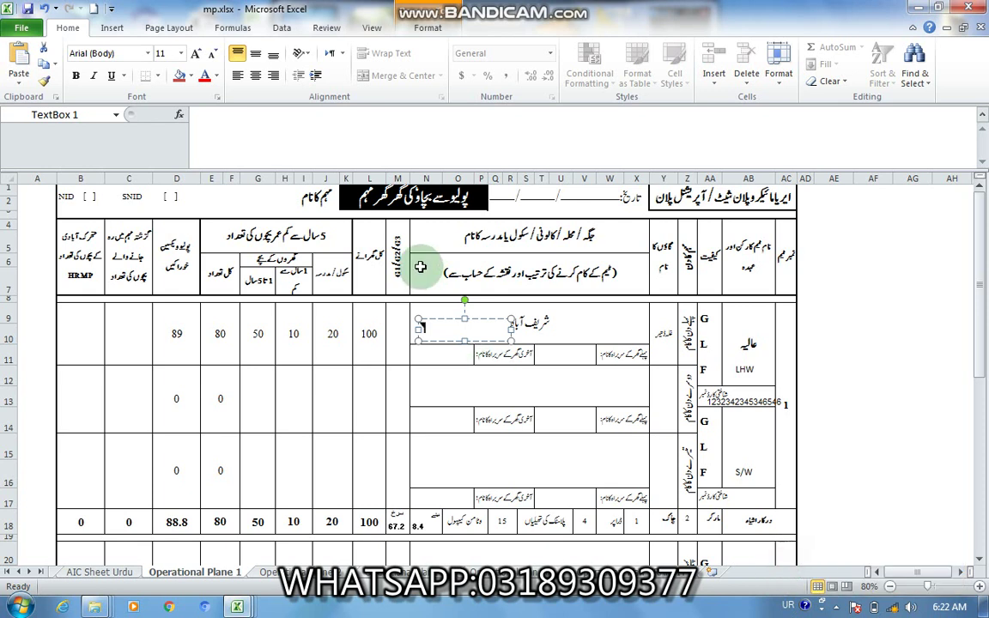
left_click(434, 329)
type("EPI")
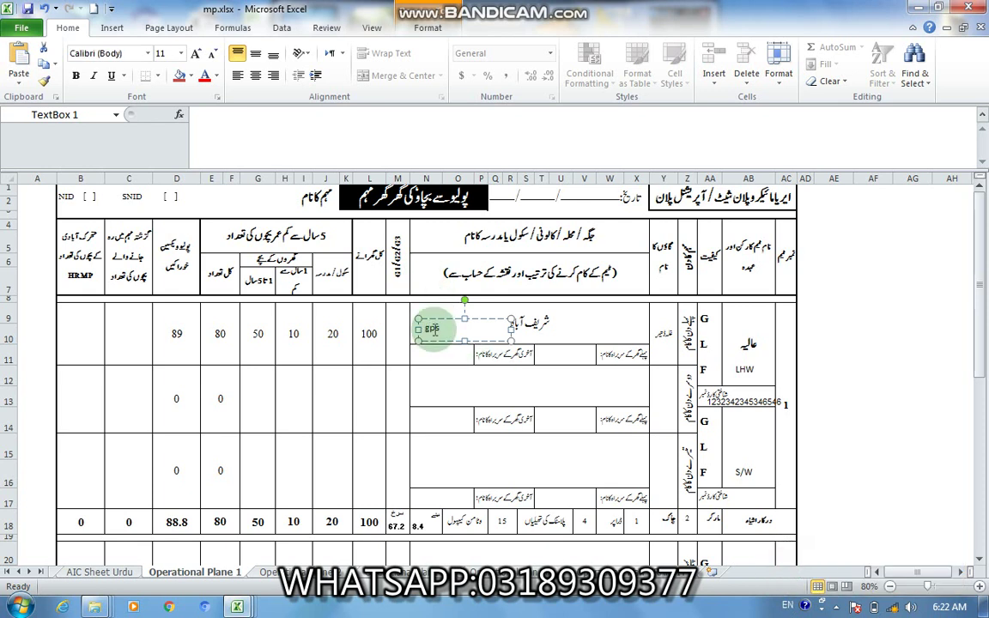
key("BackSpace")
key("BackSpace")
key("BackSpace")
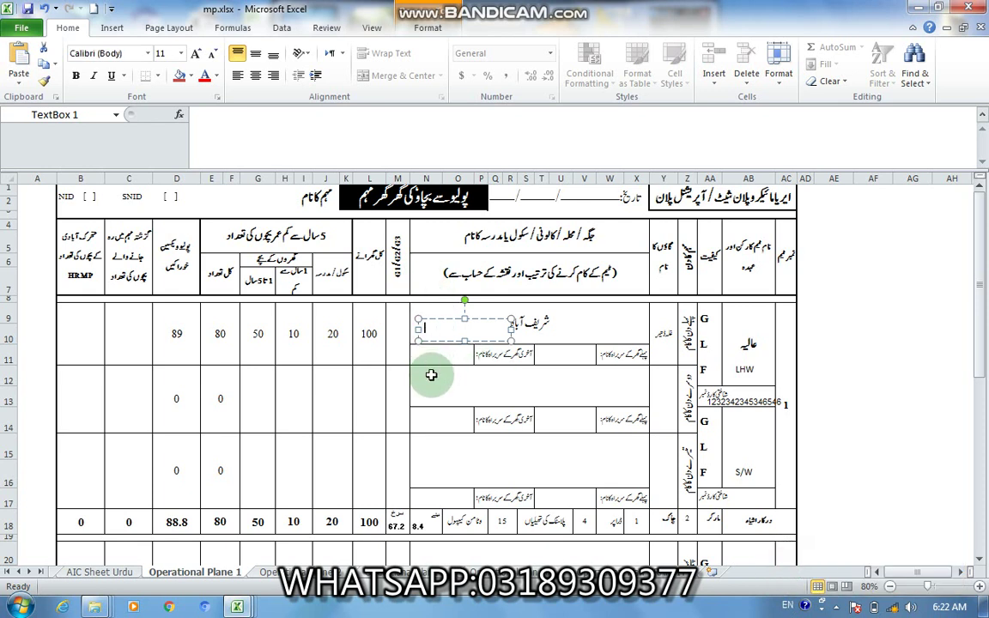
type("GPS")
left_click_drag(413, 382, 505, 403)
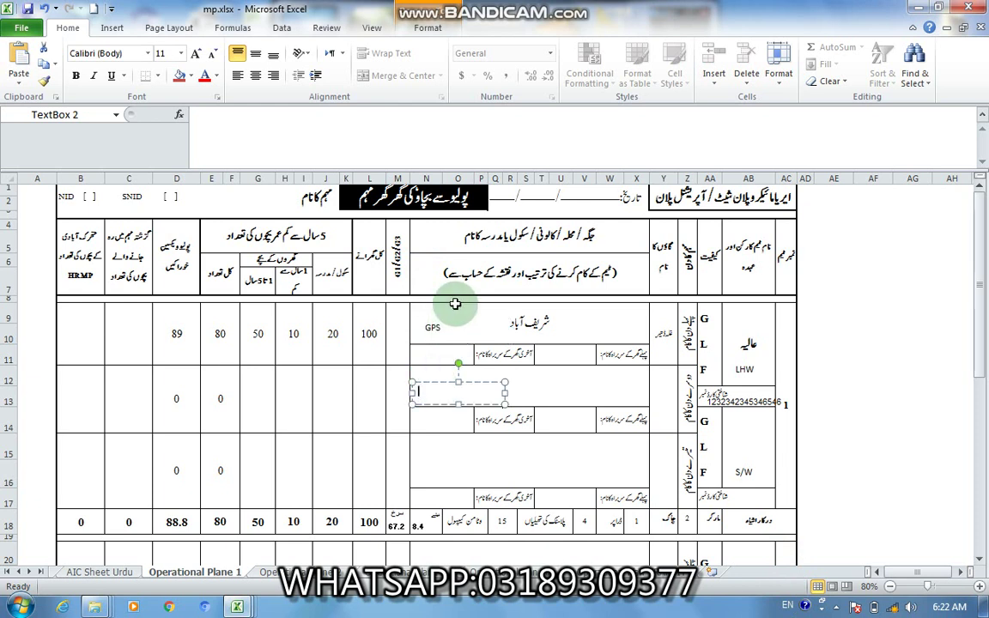
left_click(397, 333)
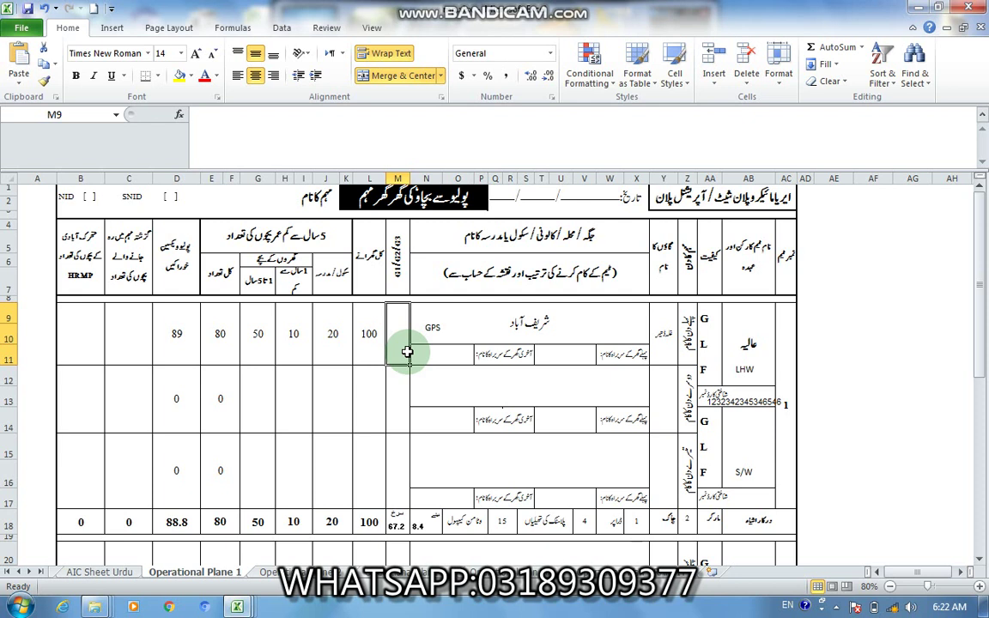
left_click(371, 336)
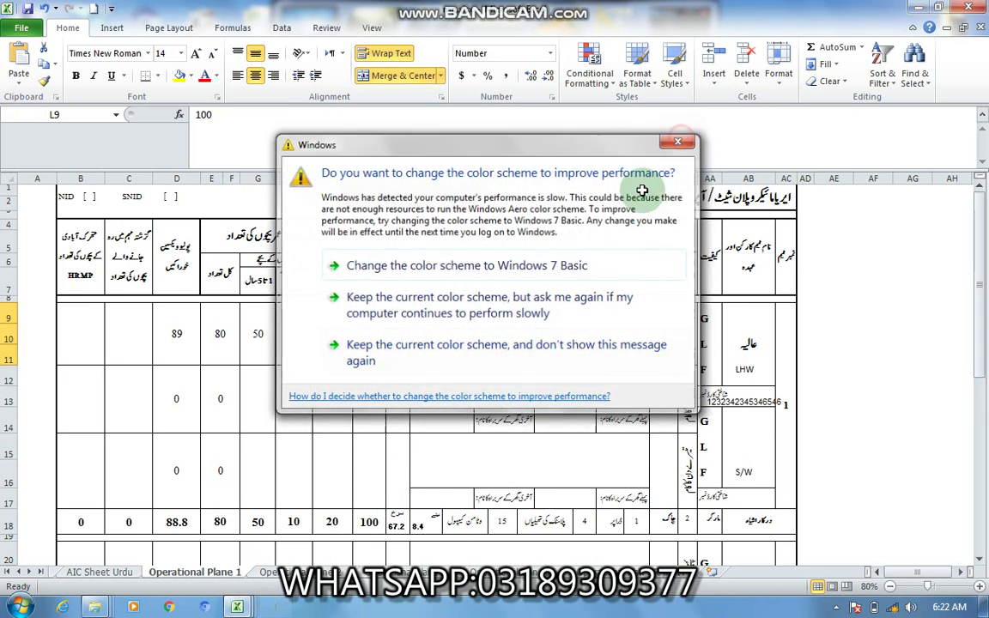
left_click(366, 343)
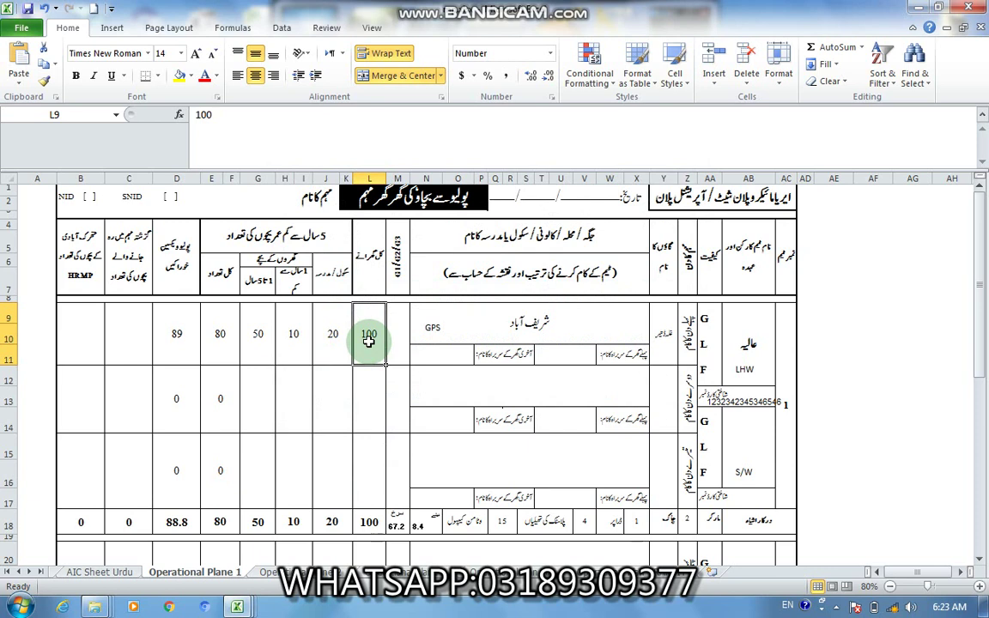
mouse_move(239, 604)
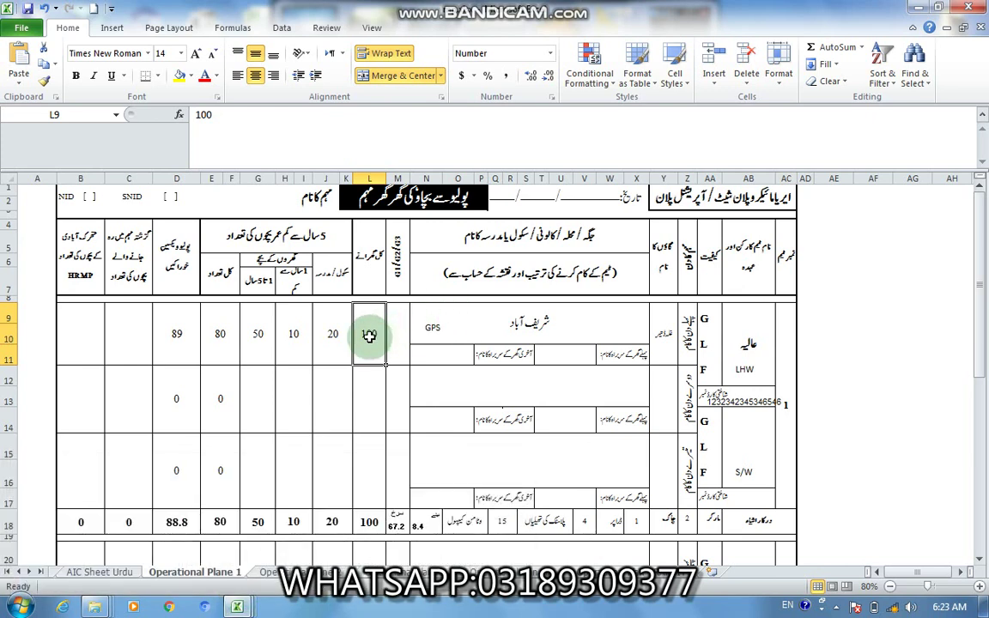
left_click(339, 338)
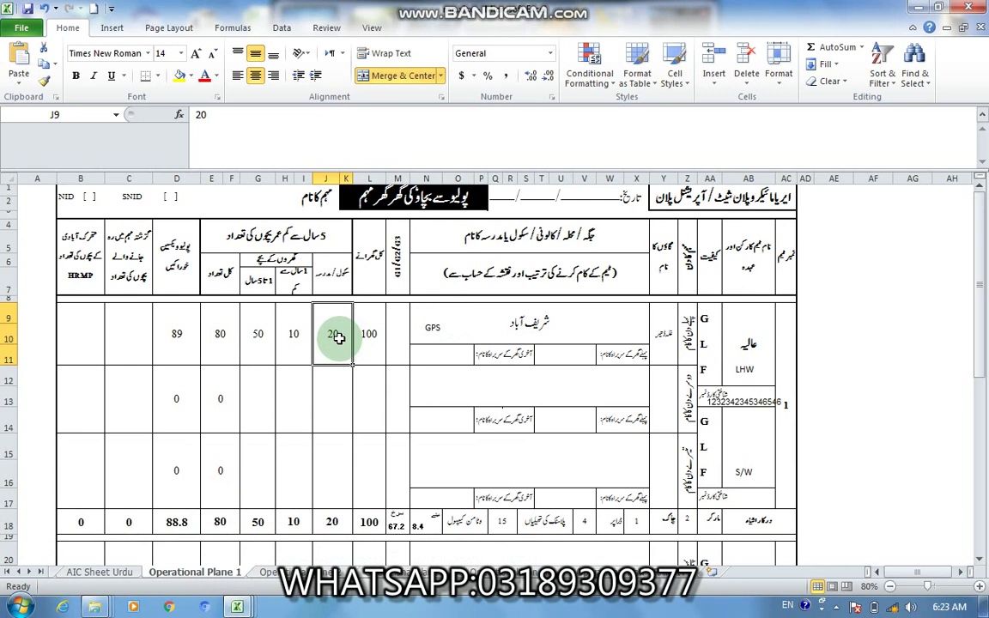
left_click(371, 340)
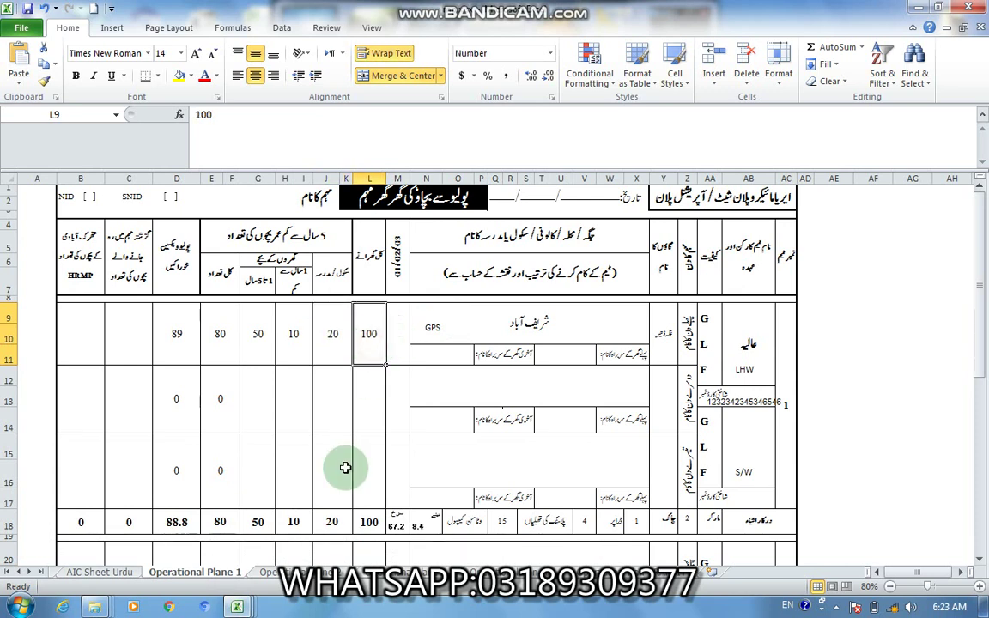
mouse_move(247, 608)
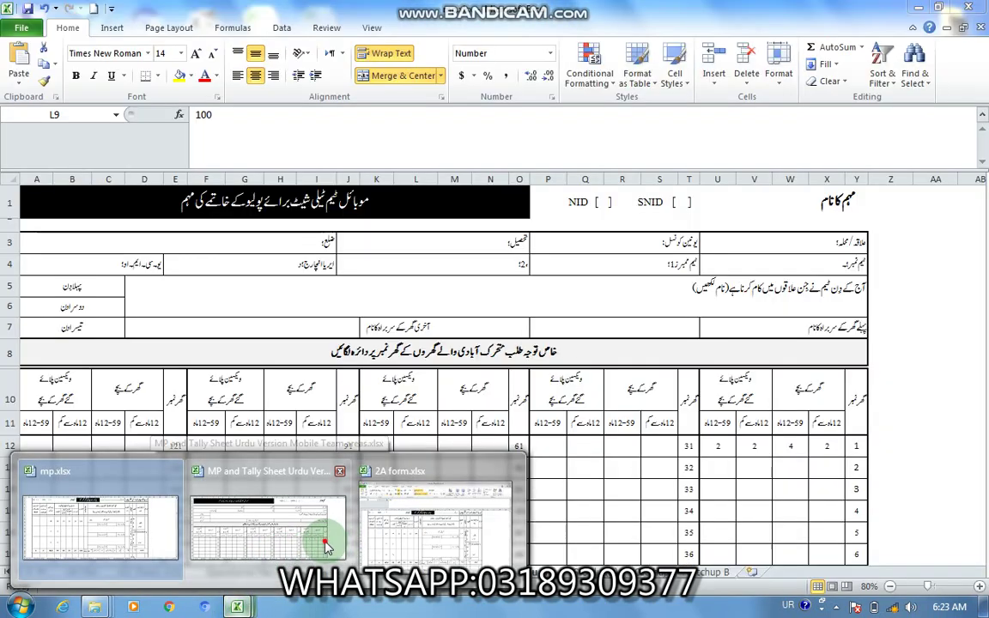
Step: In the MP and Tally Sheet workbook, review house 104 and the tally's totals row
left_click(327, 548)
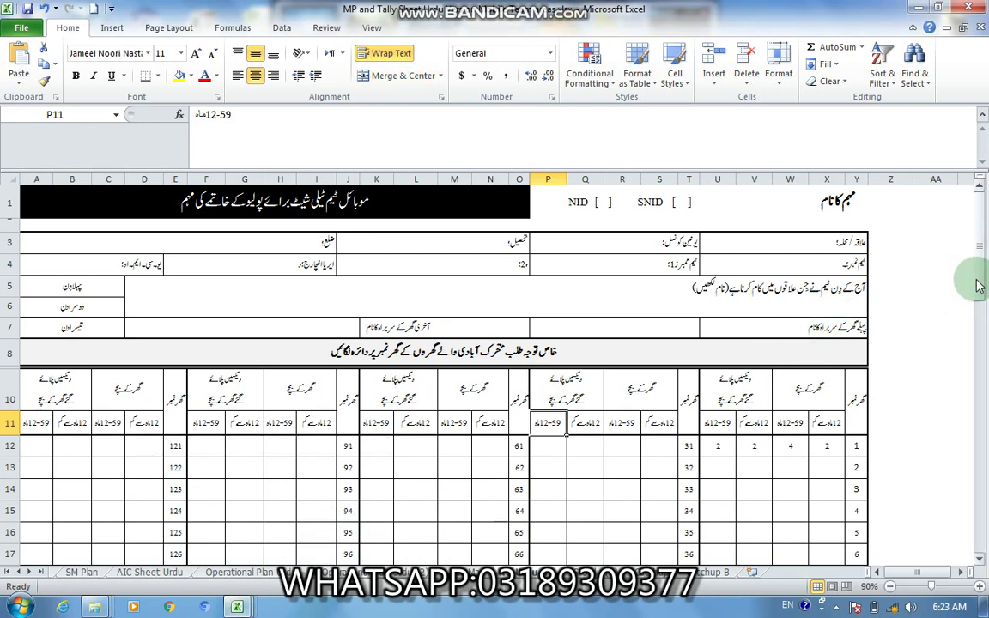
left_click_drag(978, 275, 979, 330)
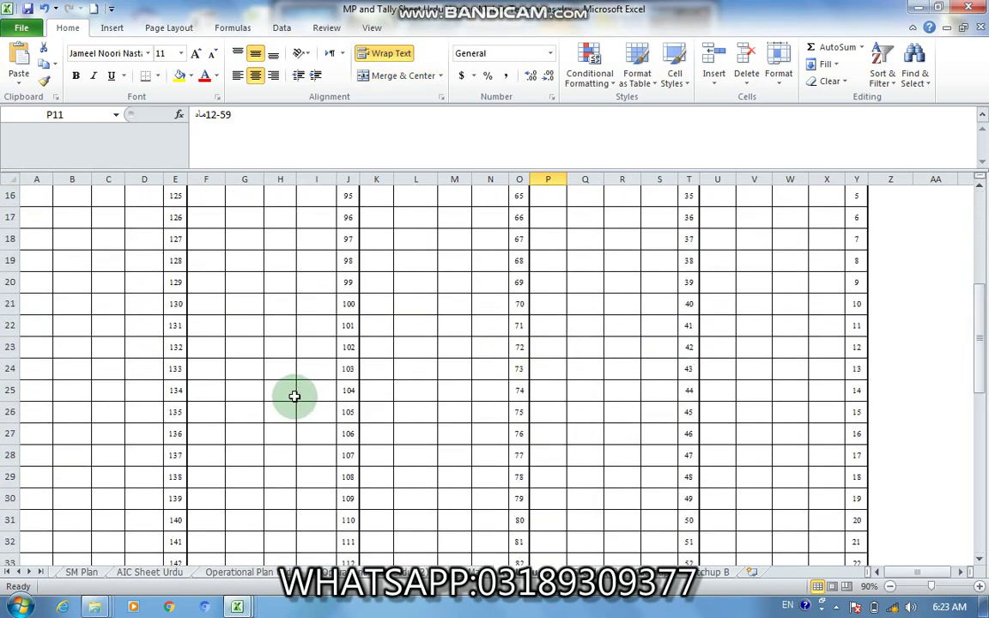
left_click(329, 393)
left_click(354, 393)
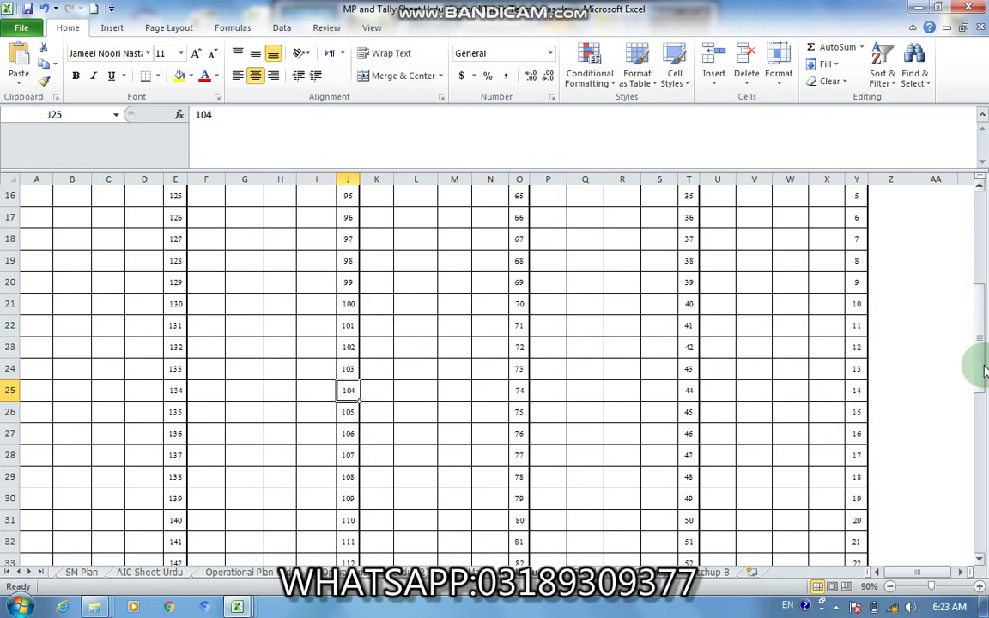
left_click_drag(982, 371, 983, 390)
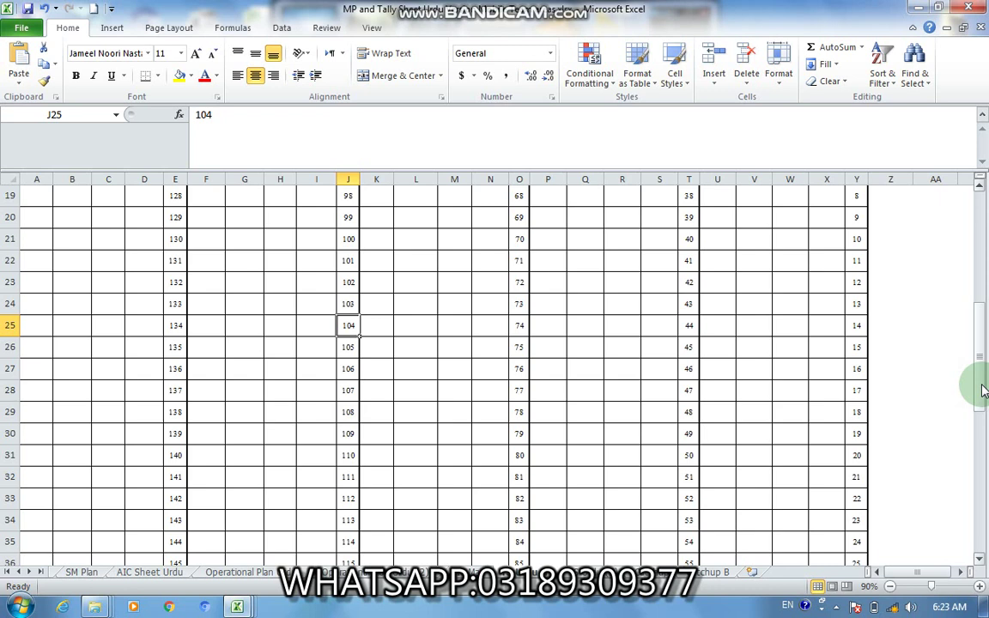
left_click_drag(984, 391, 980, 406)
left_click(142, 413)
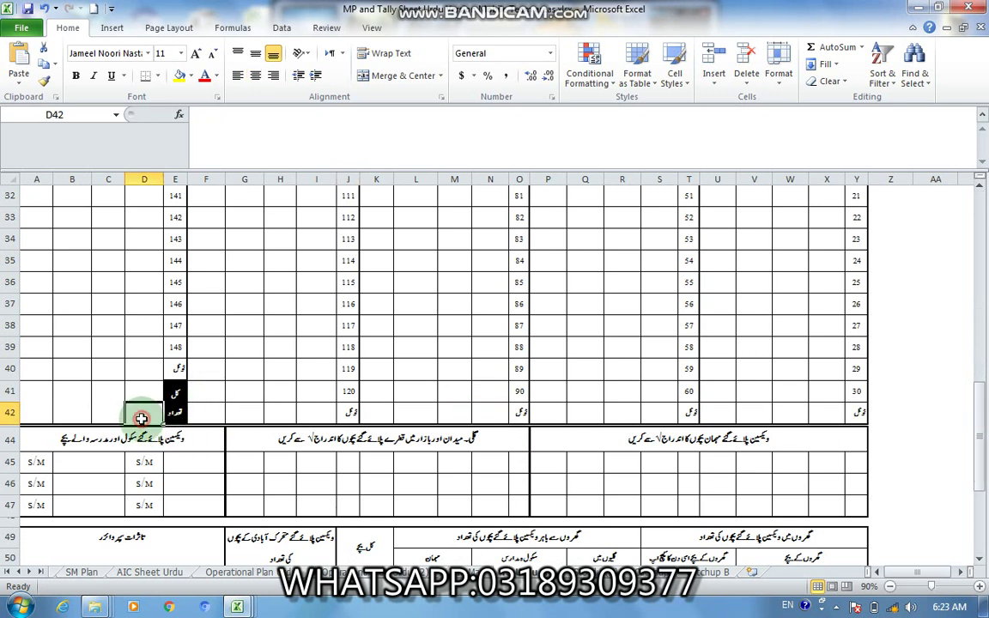
Step: Enter 22 and 20 as the school-children counts in E45:E46, then return to mp.xlsx
left_click(180, 462)
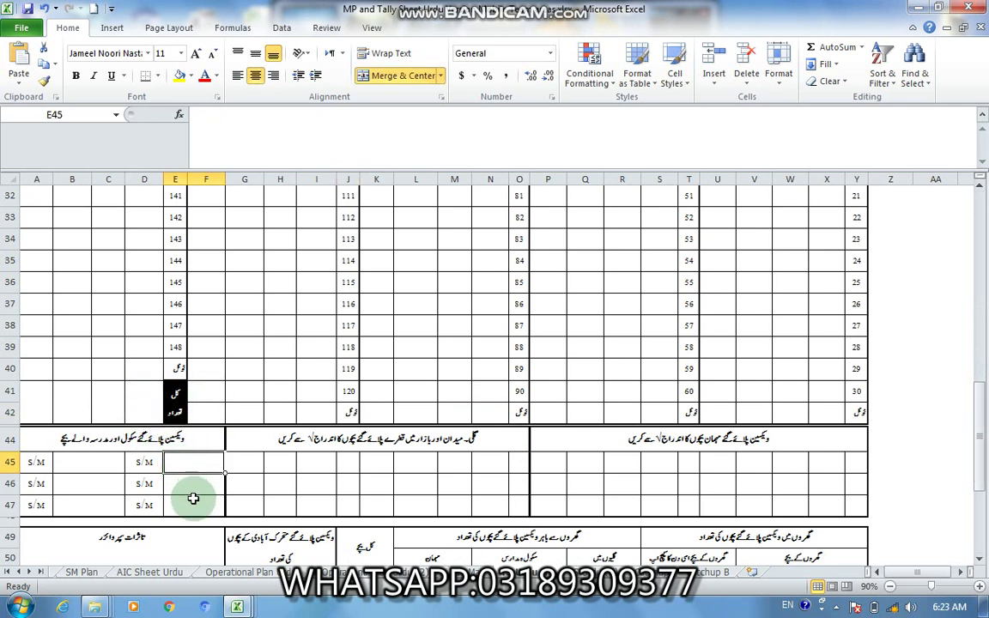
type("2")
key("Return")
type("20")
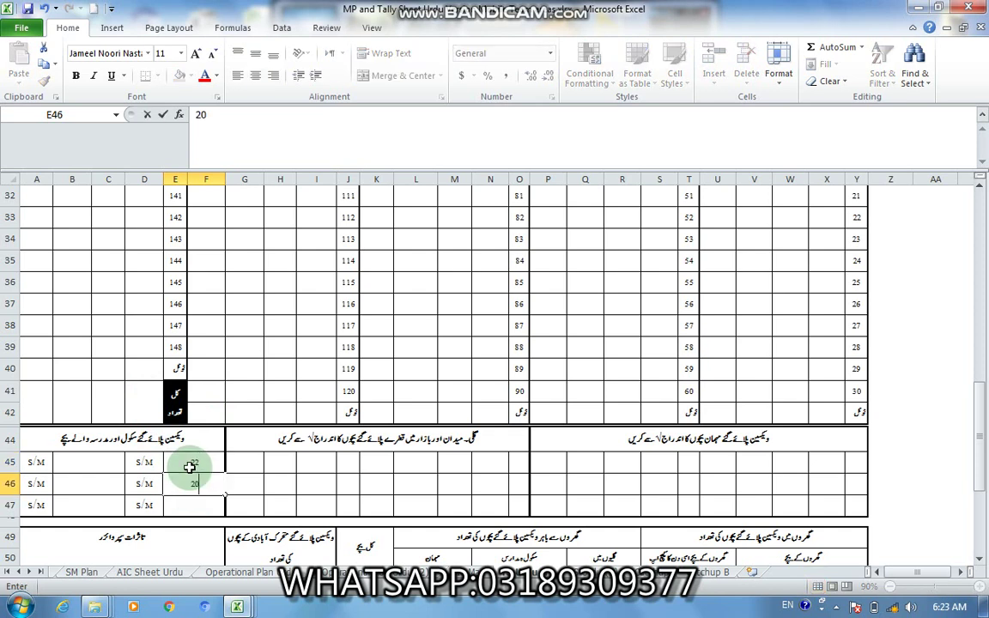
key("Return")
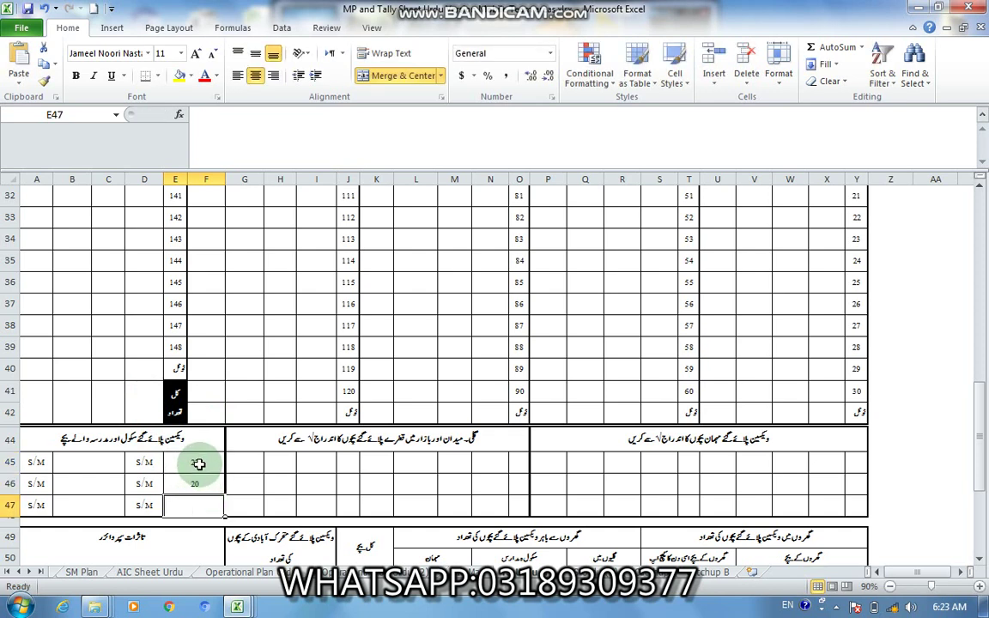
mouse_move(237, 607)
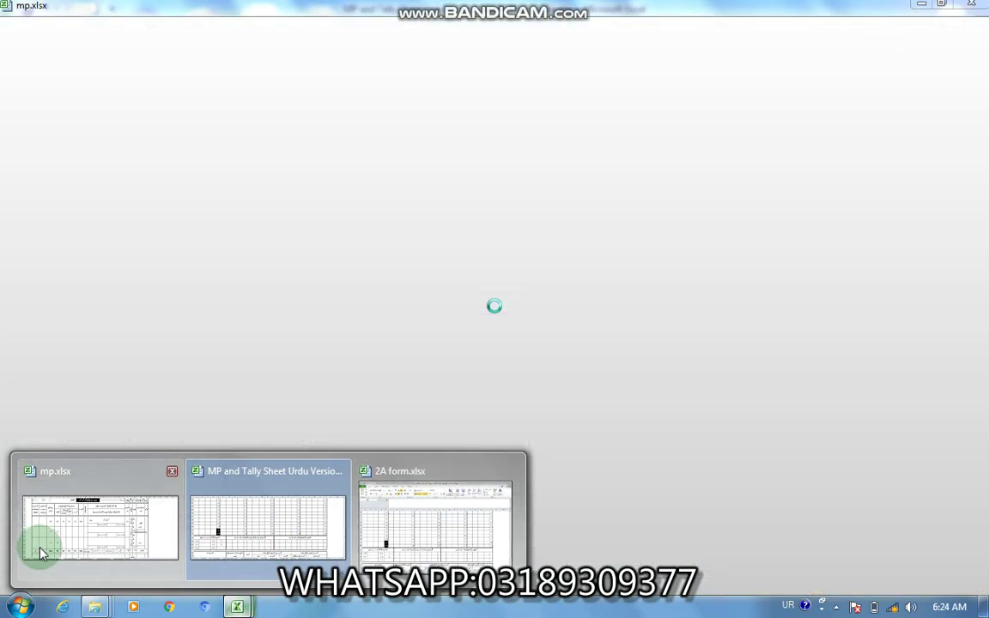
left_click(39, 543)
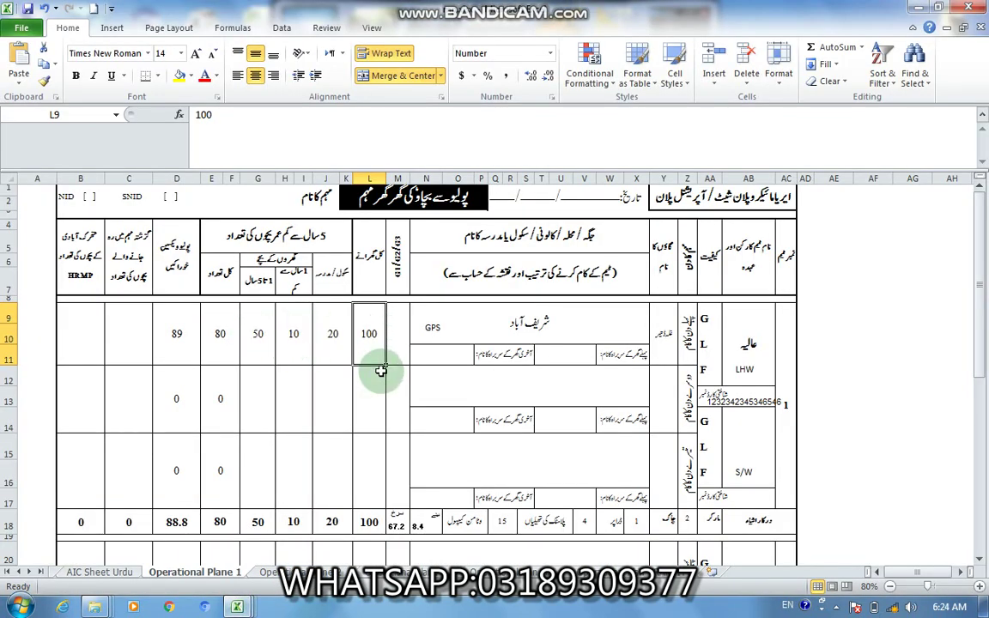
Step: Enter 104 households in L9 and 42 school children in J9 for team 1
type("4")
key("BackSpace")
type("10")
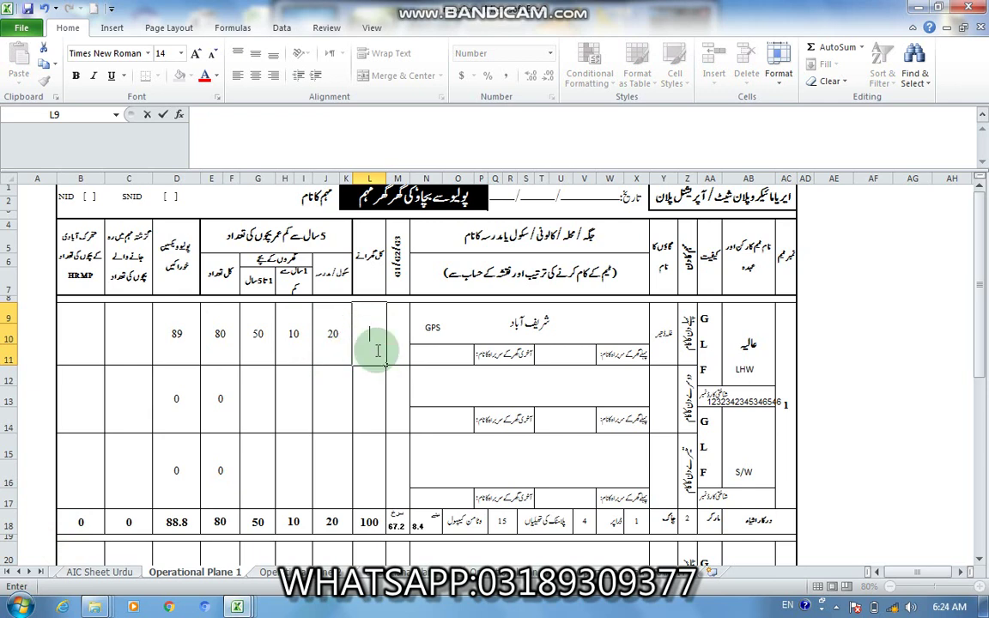
type("4")
key("Left")
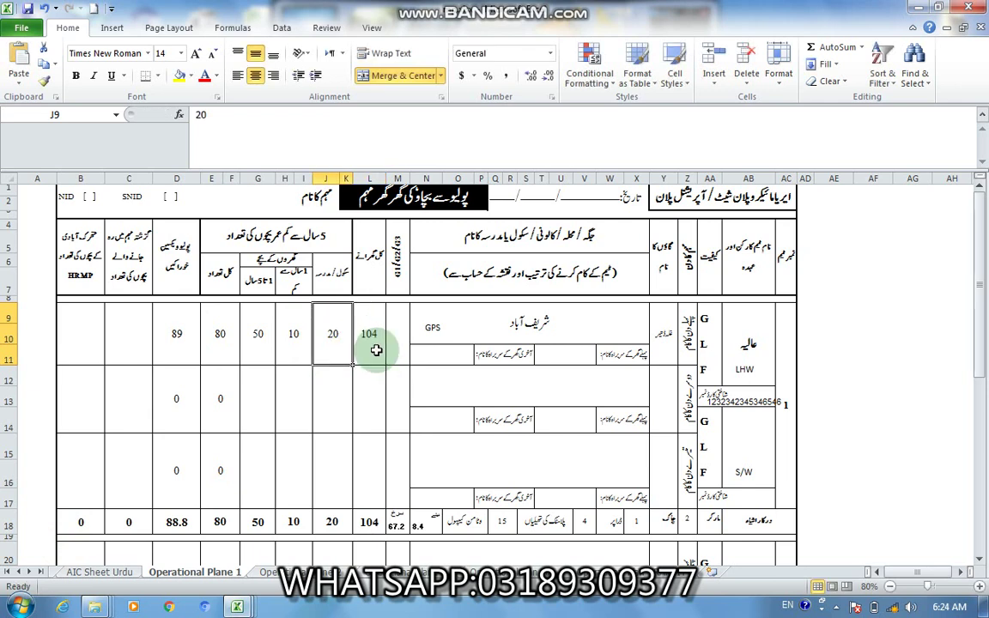
type("42")
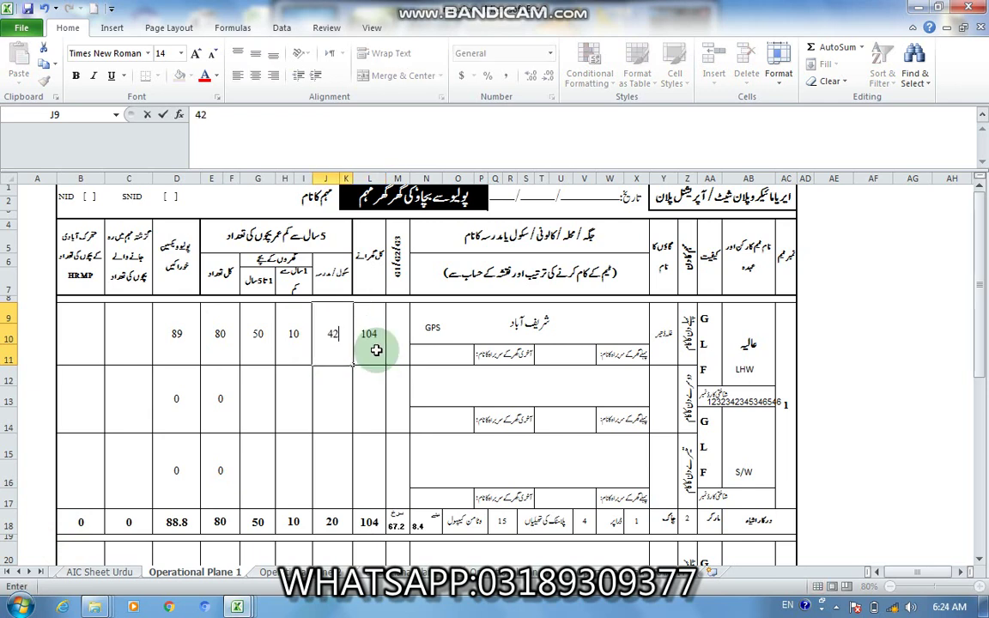
key("Left")
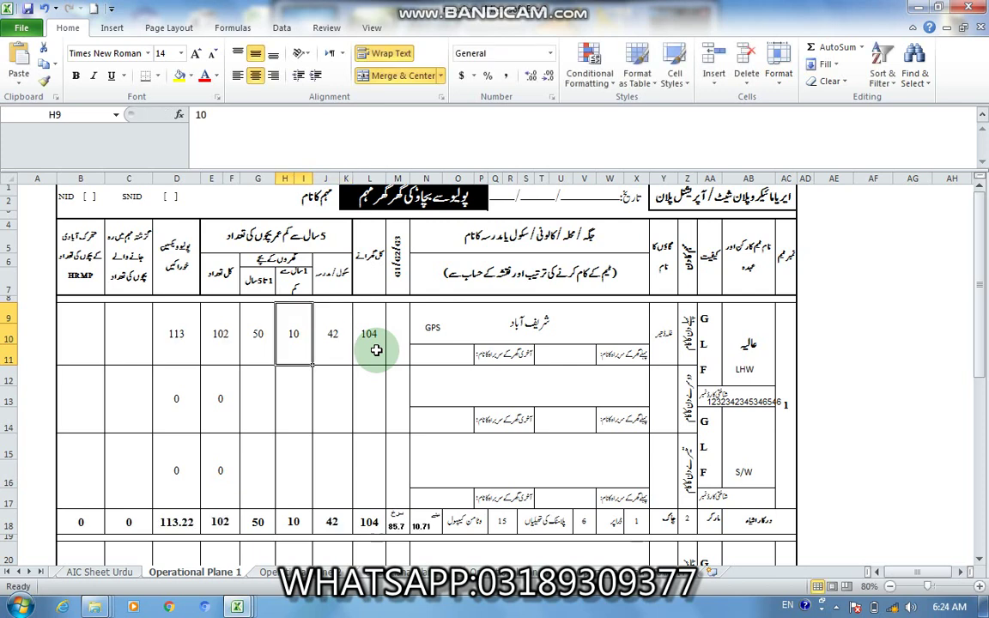
left_click(237, 607)
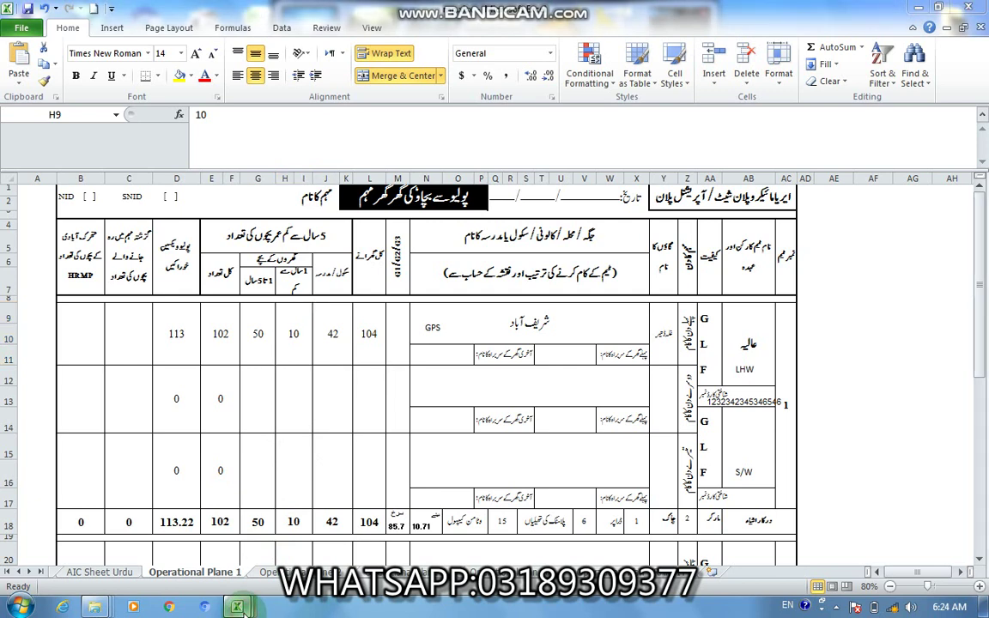
Step: In the tally sheet, compare the age-column headings and house 1's counts of 2 and 4
left_click(247, 549)
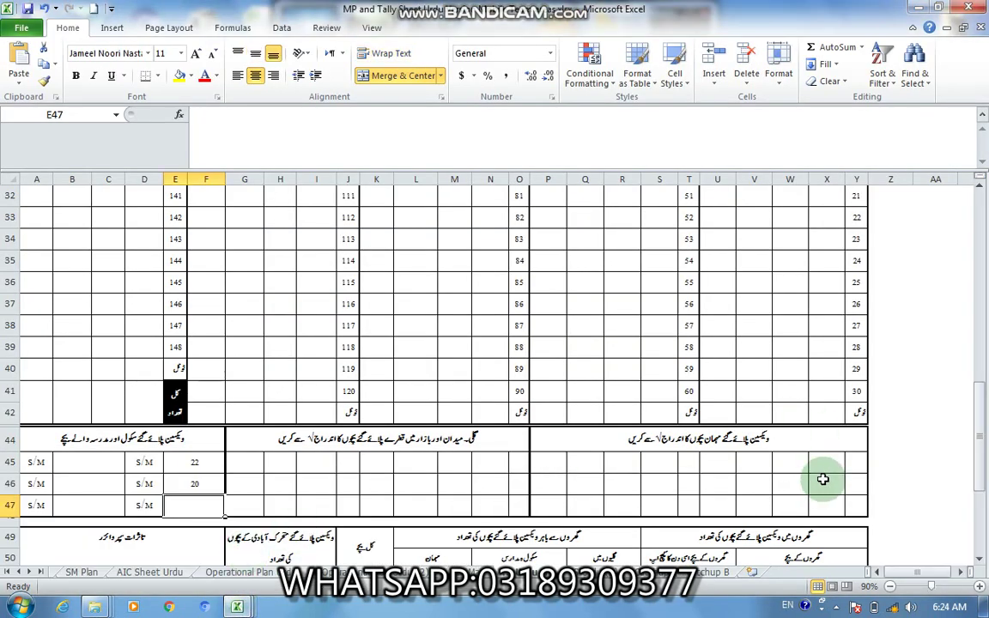
left_click(823, 413)
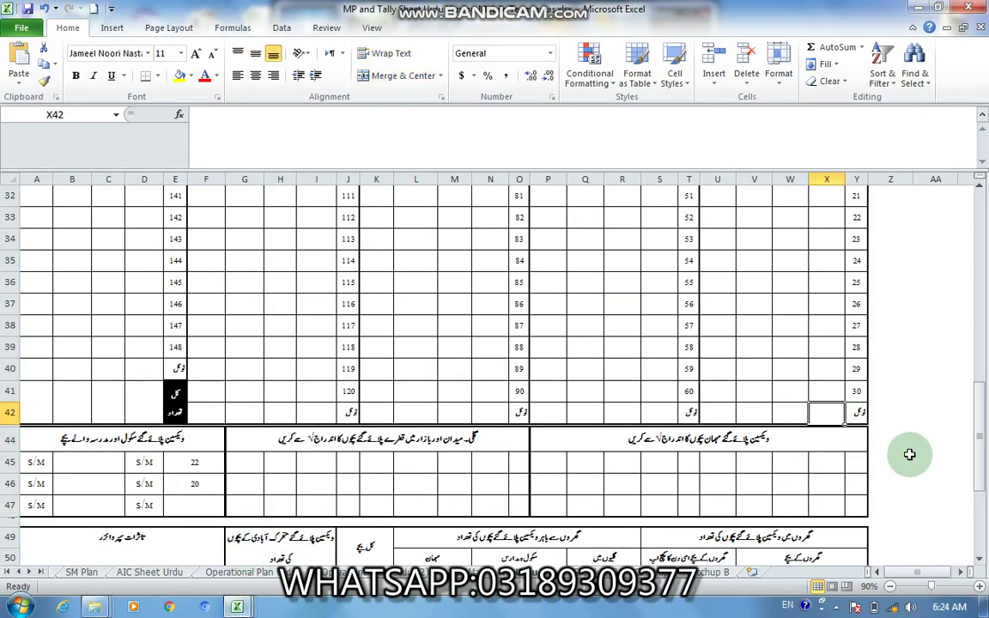
left_click_drag(982, 446, 981, 288)
left_click(834, 318)
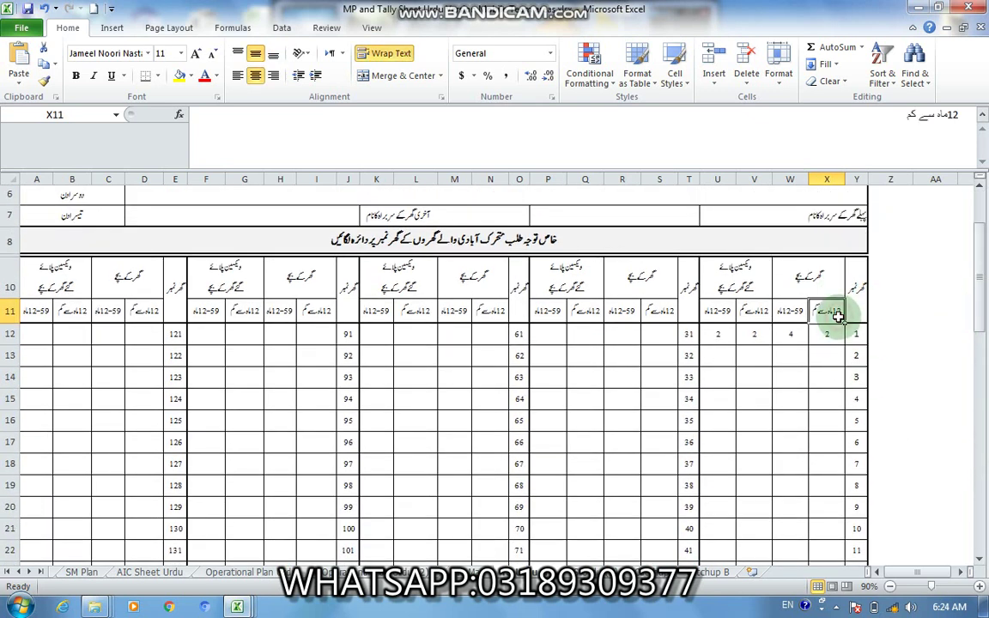
left_click(659, 313)
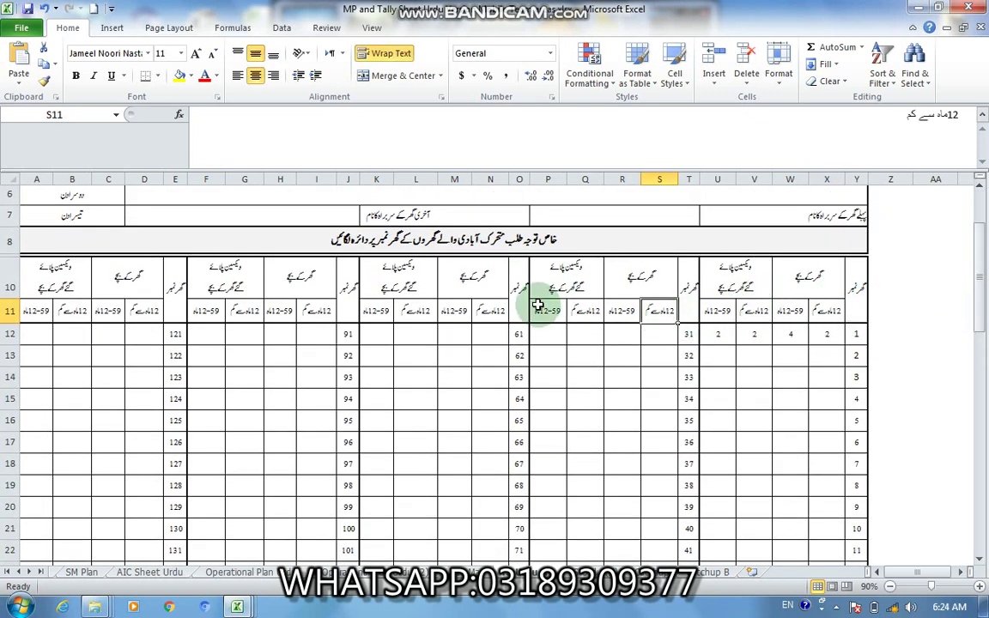
left_click(482, 312)
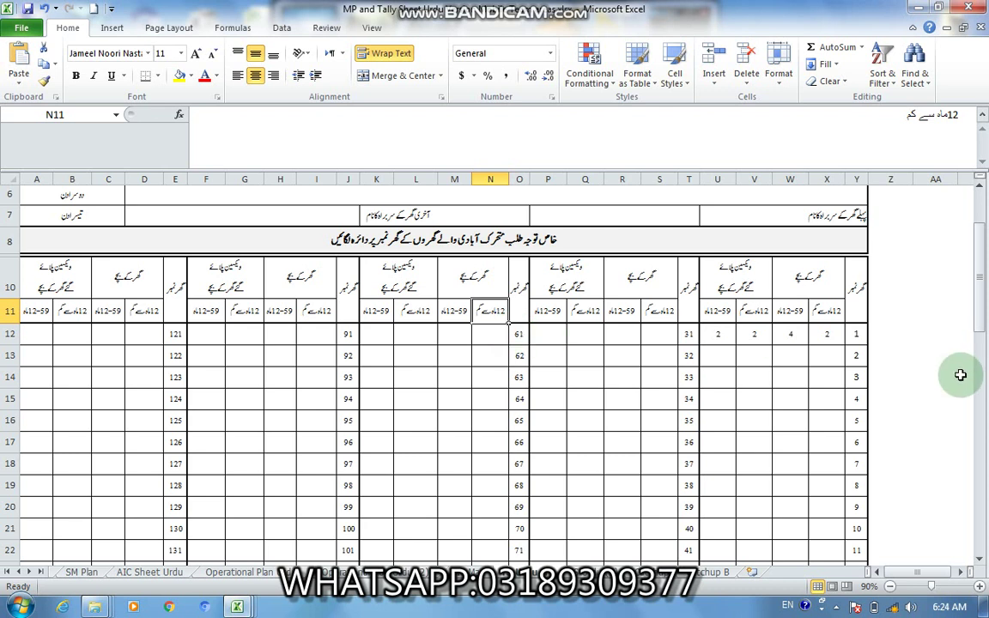
left_click(828, 338)
left_click(790, 337)
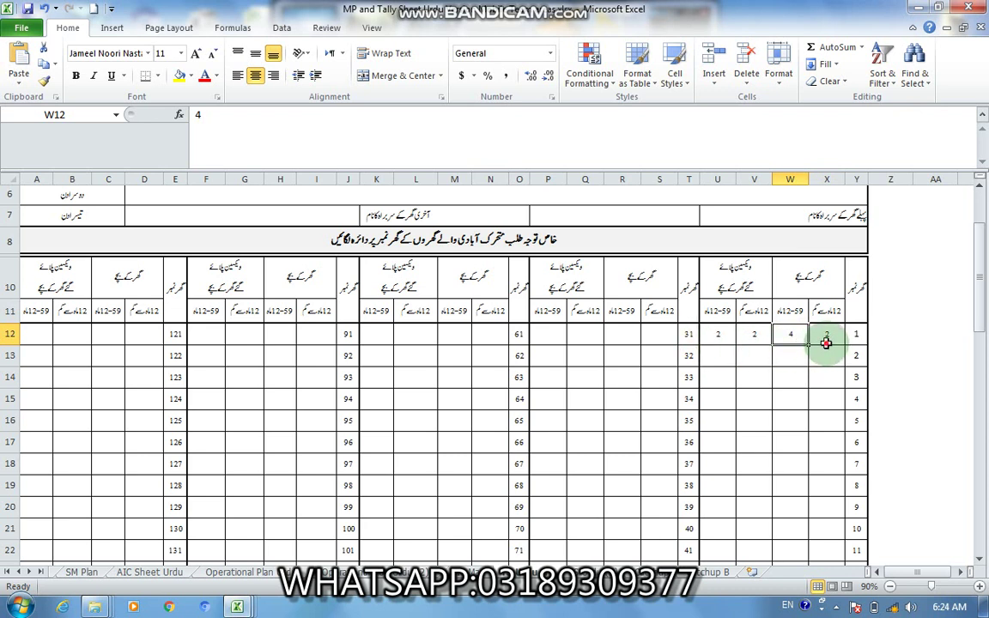
left_click(825, 337)
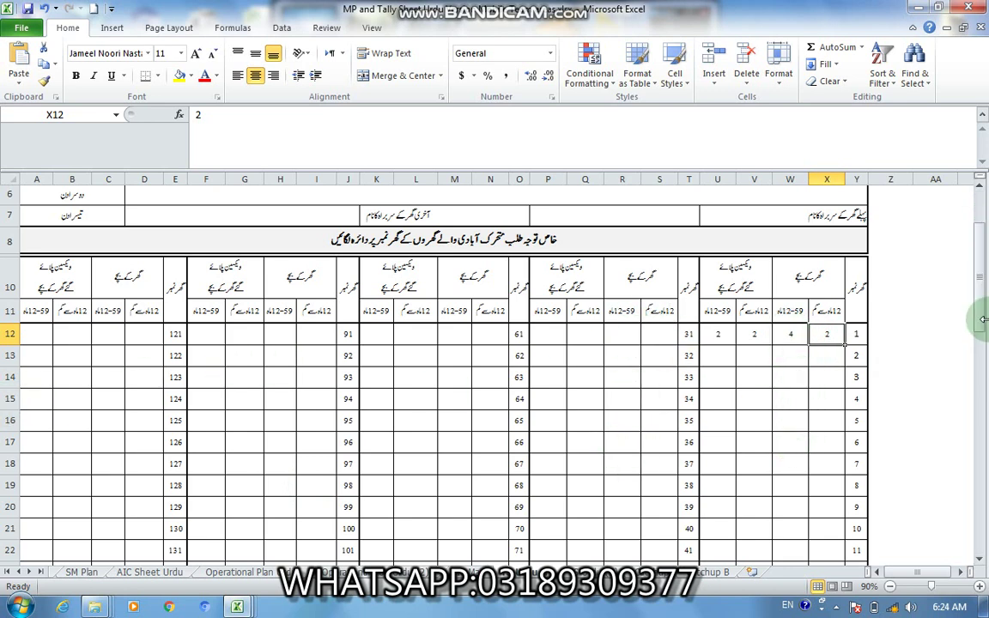
left_click_drag(979, 296, 978, 470)
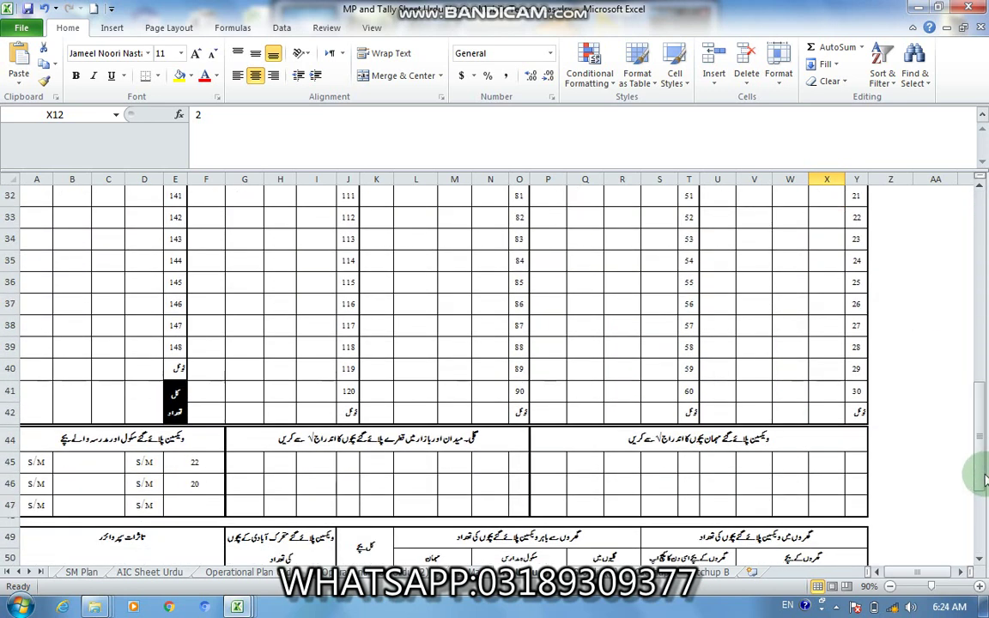
left_click(829, 412)
left_click(659, 413)
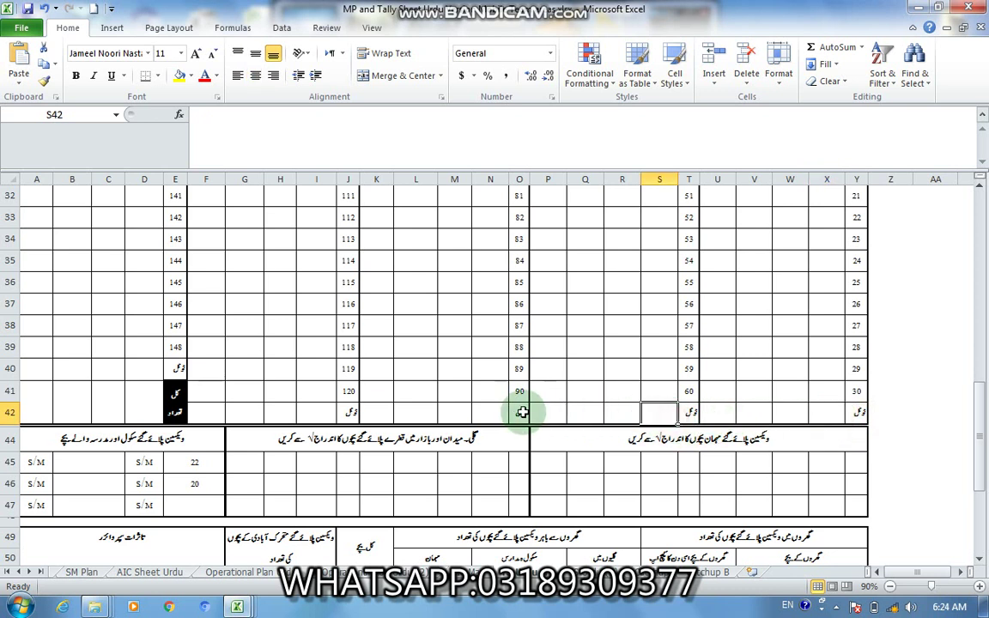
left_click(491, 414)
left_click(320, 413)
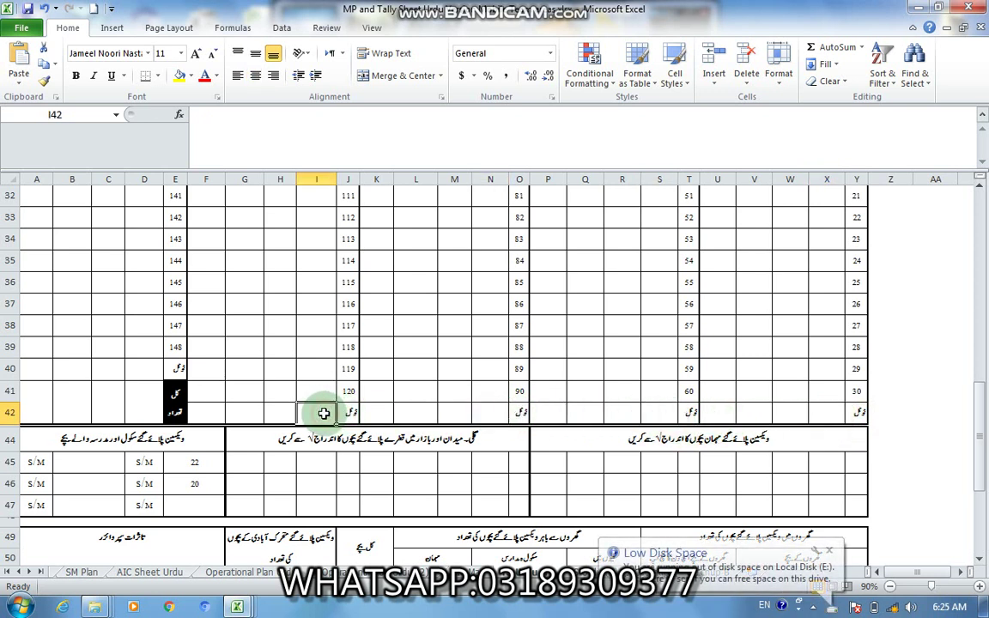
left_click(139, 371)
left_click(795, 411)
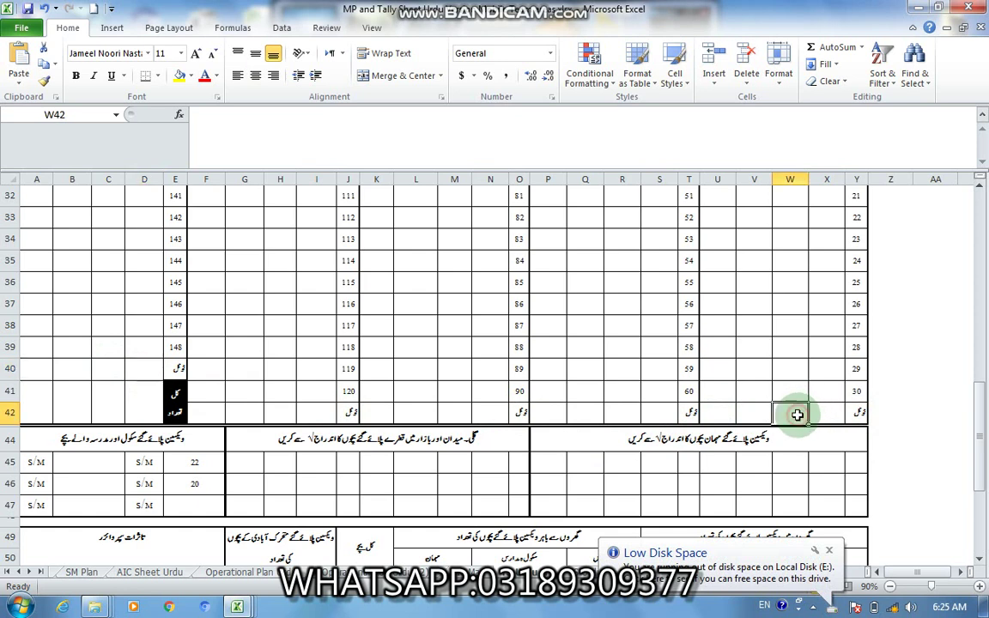
left_click(618, 415)
left_click(448, 412)
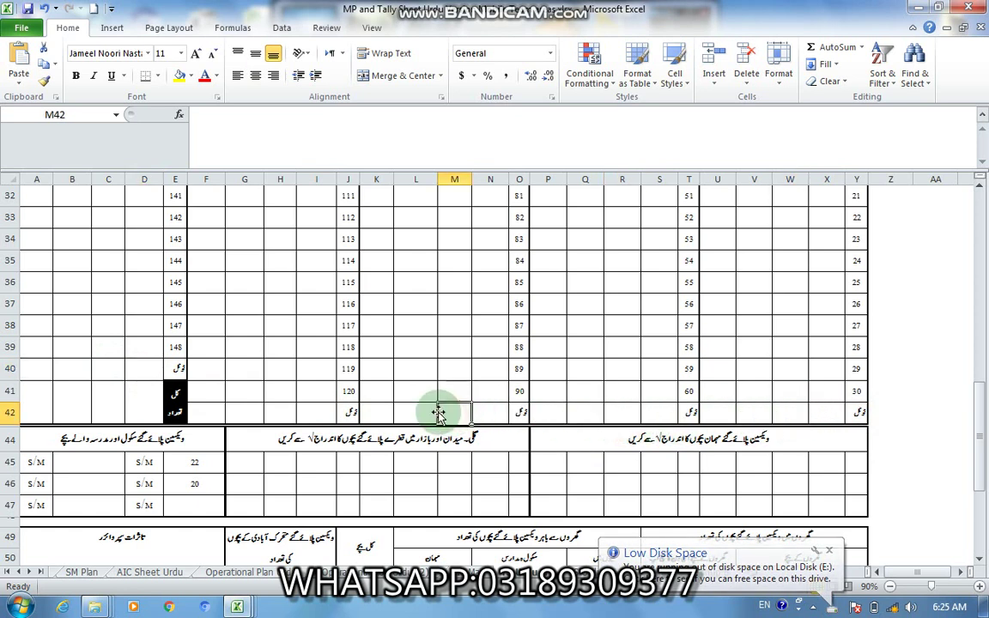
left_click(279, 411)
left_click(107, 369)
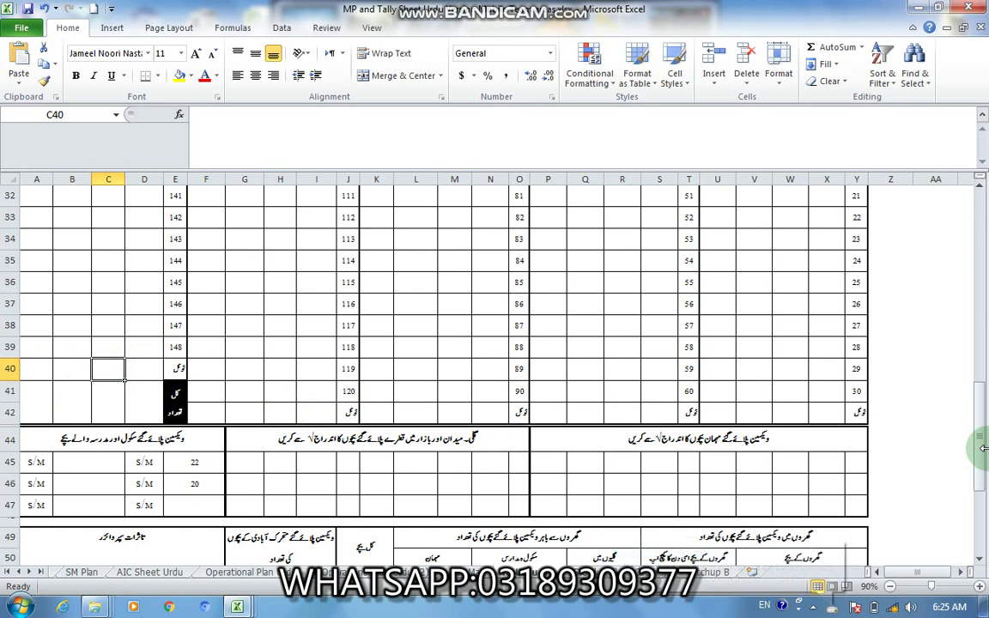
left_click_drag(981, 448, 980, 463)
left_click(821, 454)
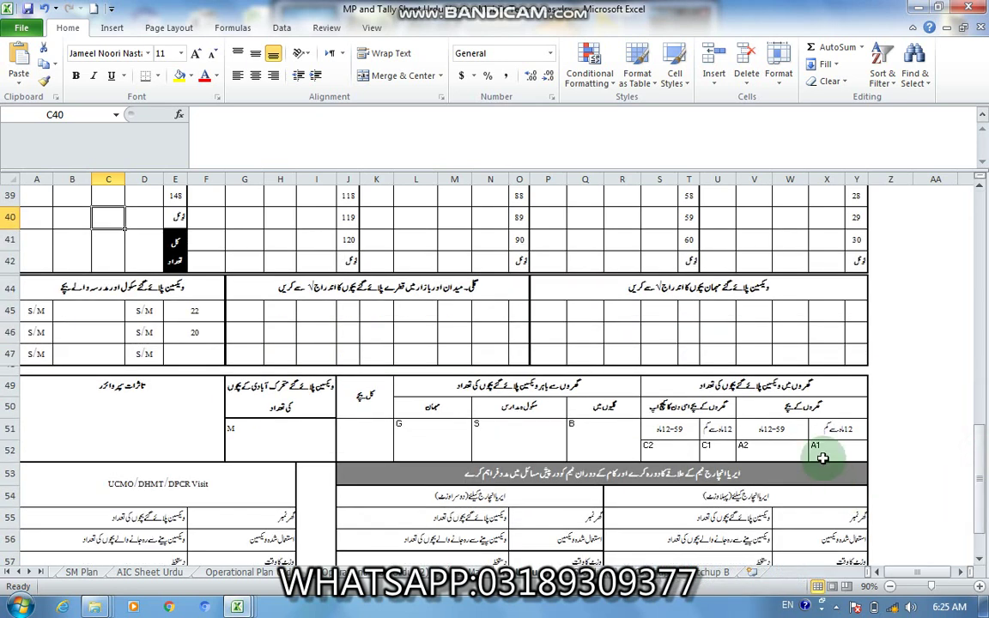
left_click(775, 452)
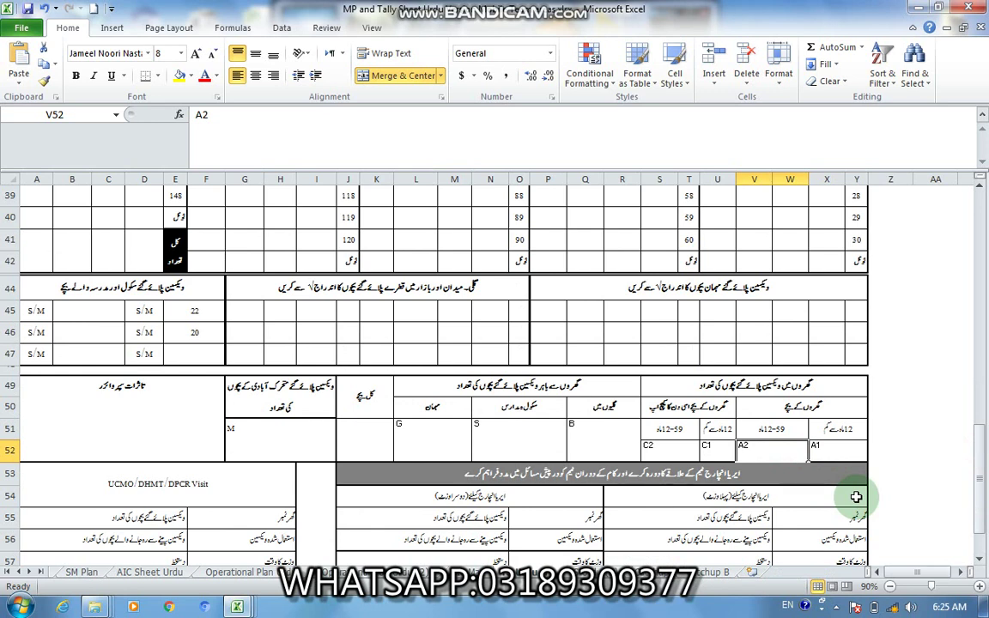
Step: In mp.xlsx, inspect G9, H9, J9, E9 (sum 102), D9 (E9*1.11), C9 and B9
left_click(917, 12)
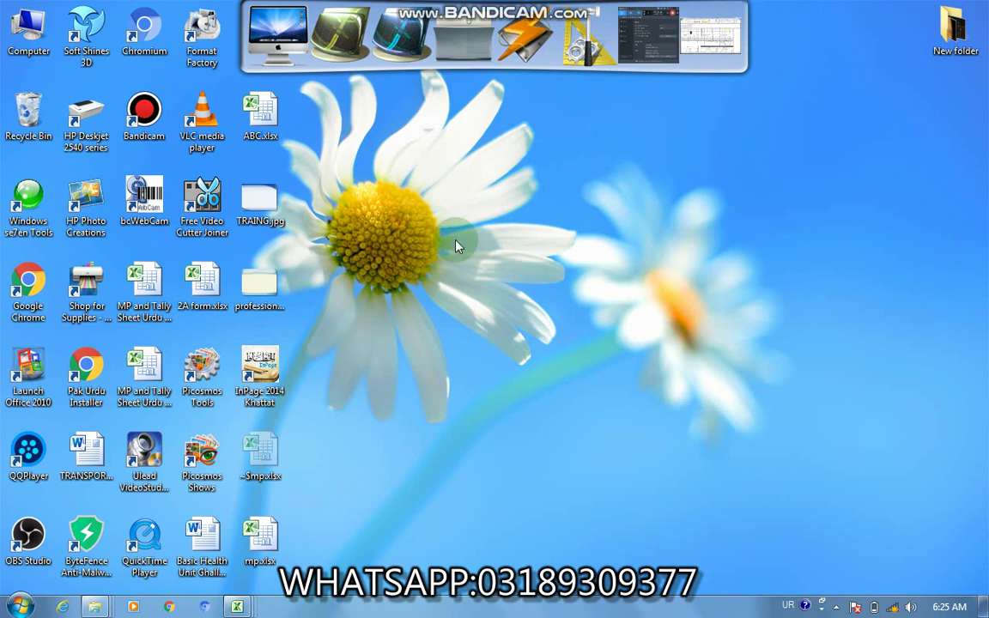
mouse_move(237, 607)
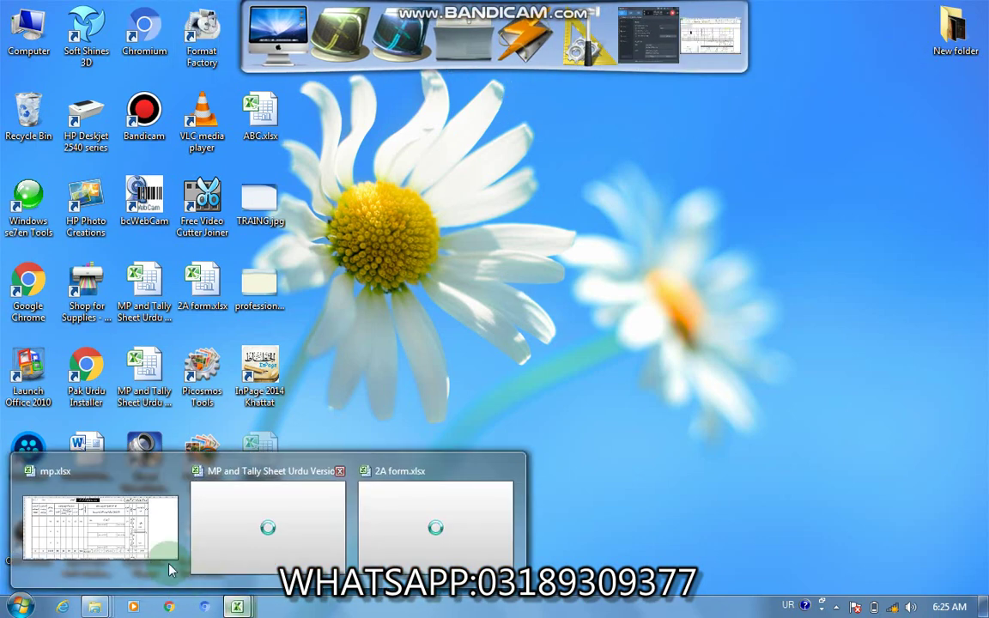
left_click(129, 528)
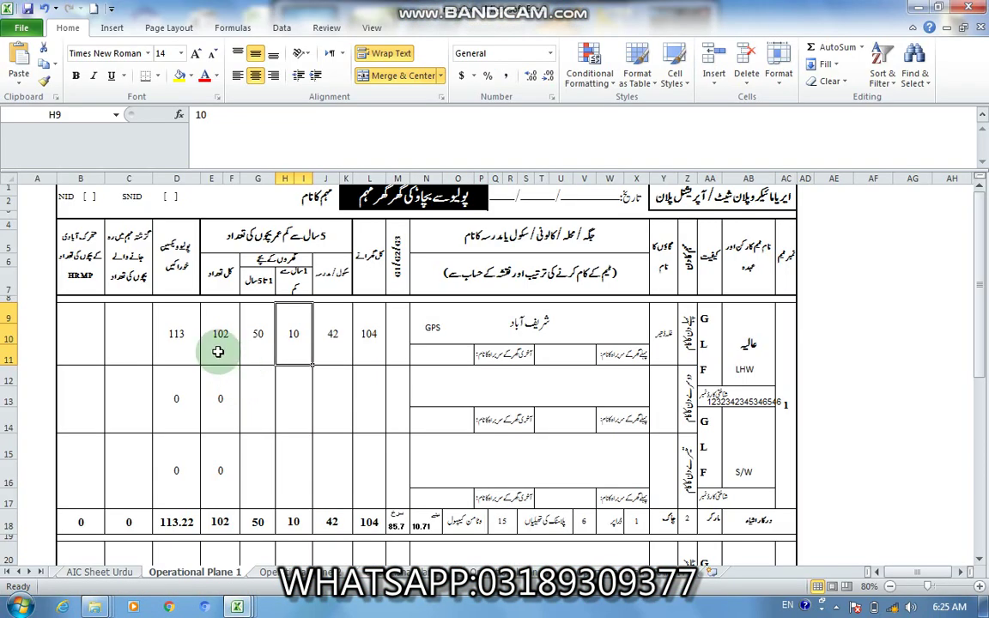
left_click(253, 337)
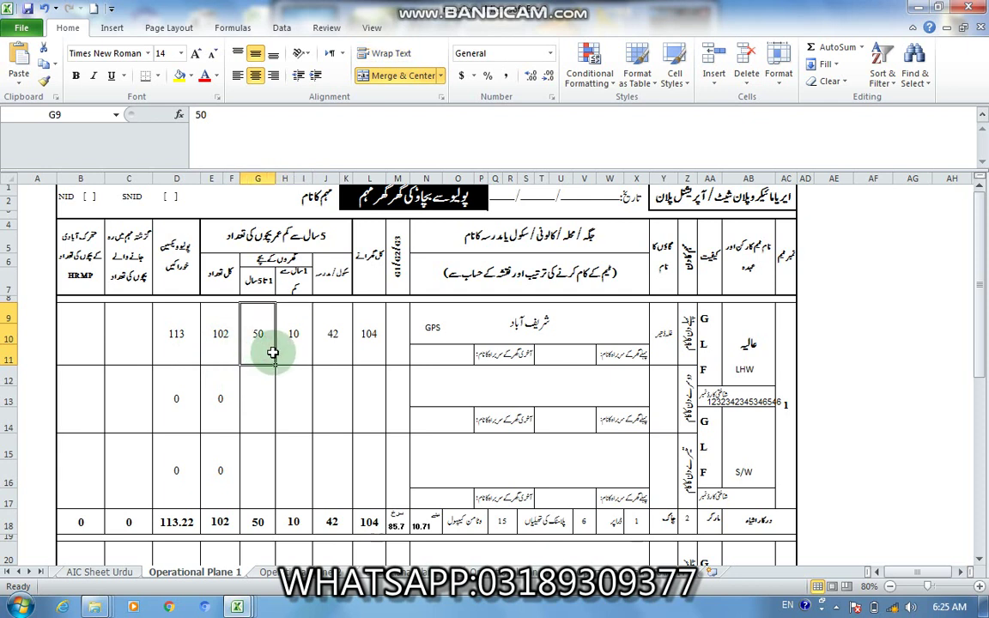
left_click(285, 341)
left_click(332, 352)
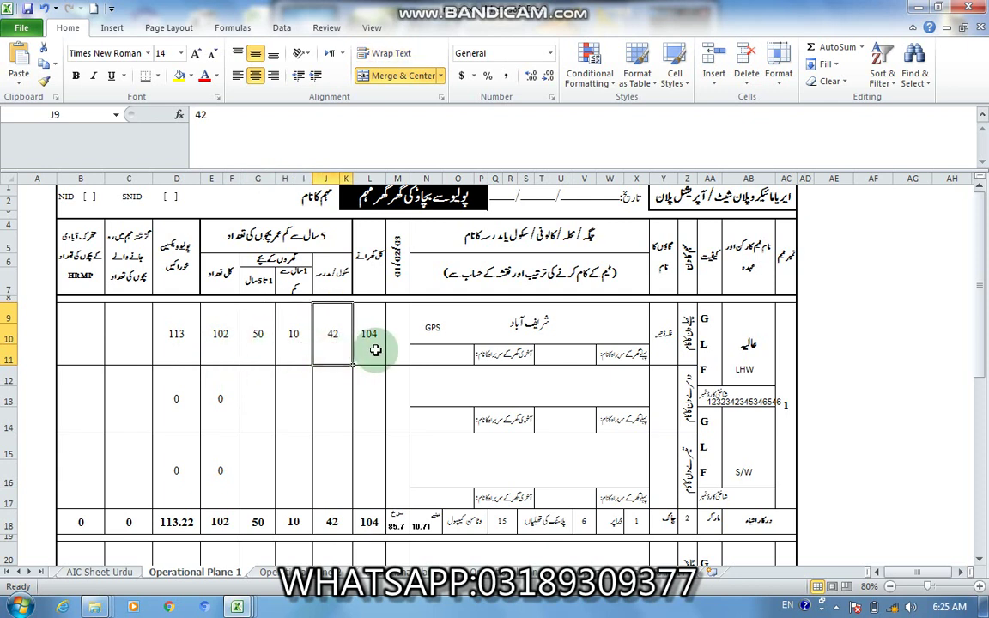
left_click(218, 348)
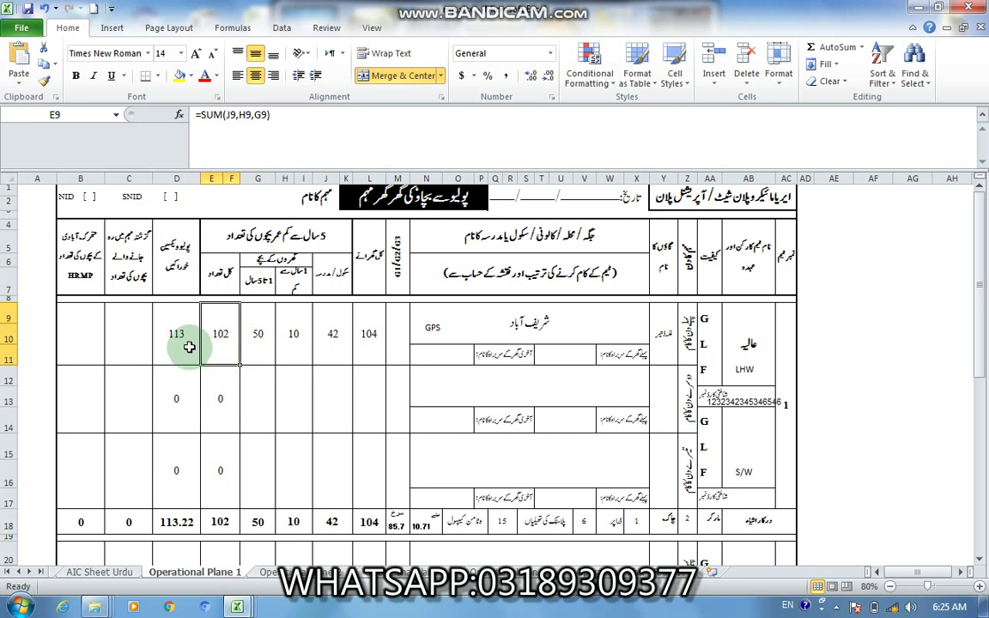
left_click(187, 347)
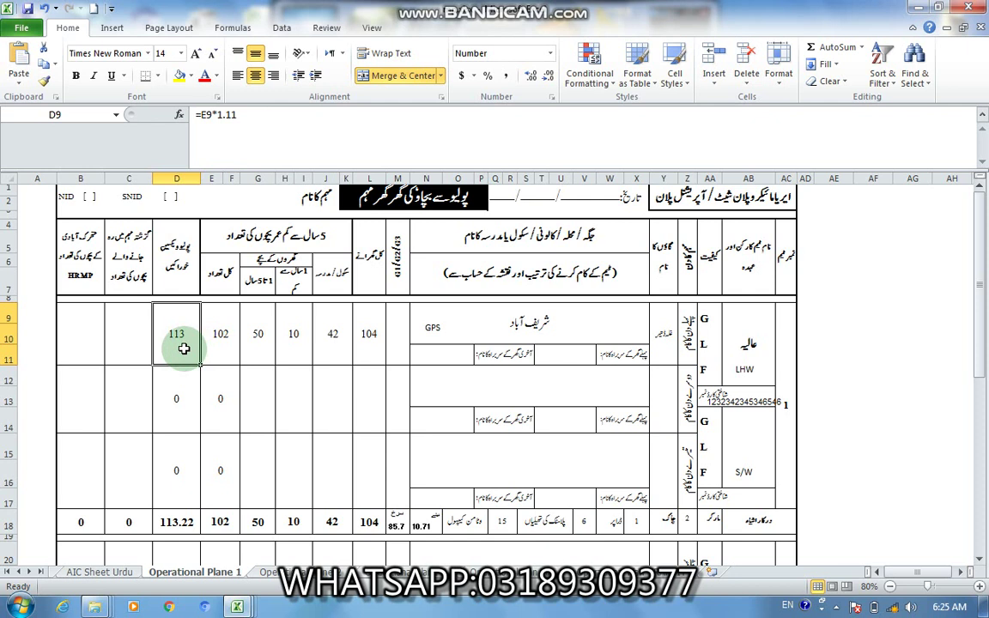
left_click(138, 346)
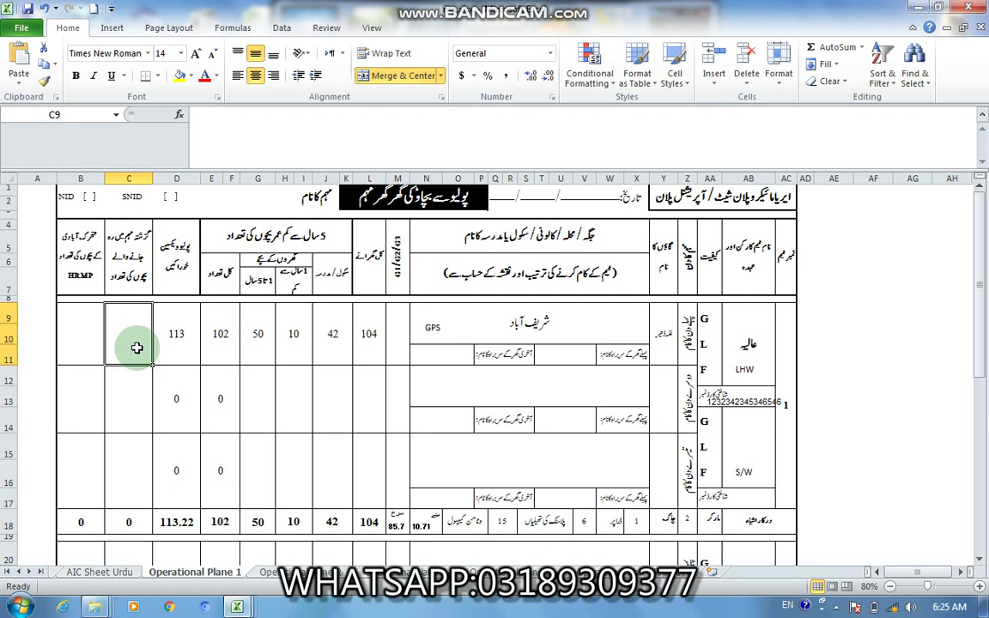
left_click(78, 343)
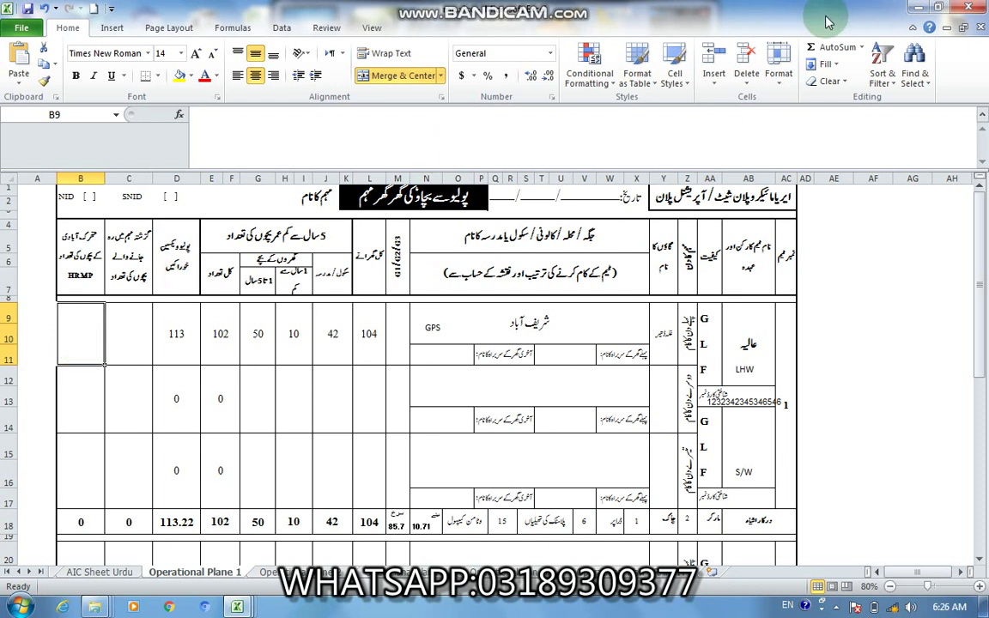
Step: Minimize Excel to return to the Windows desktop
left_click(915, 7)
mouse_move(709, 77)
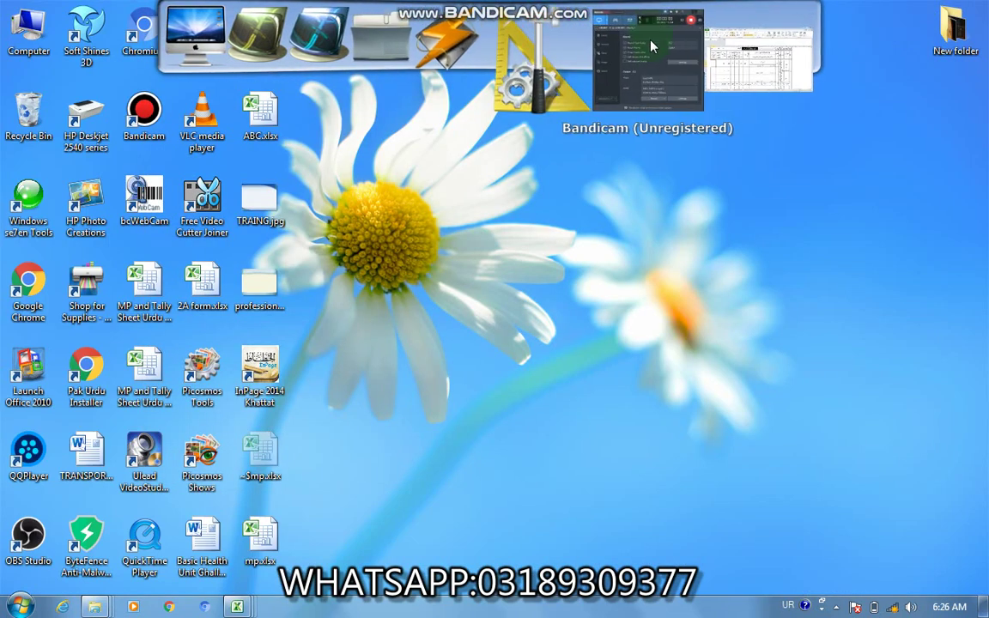
left_click(654, 79)
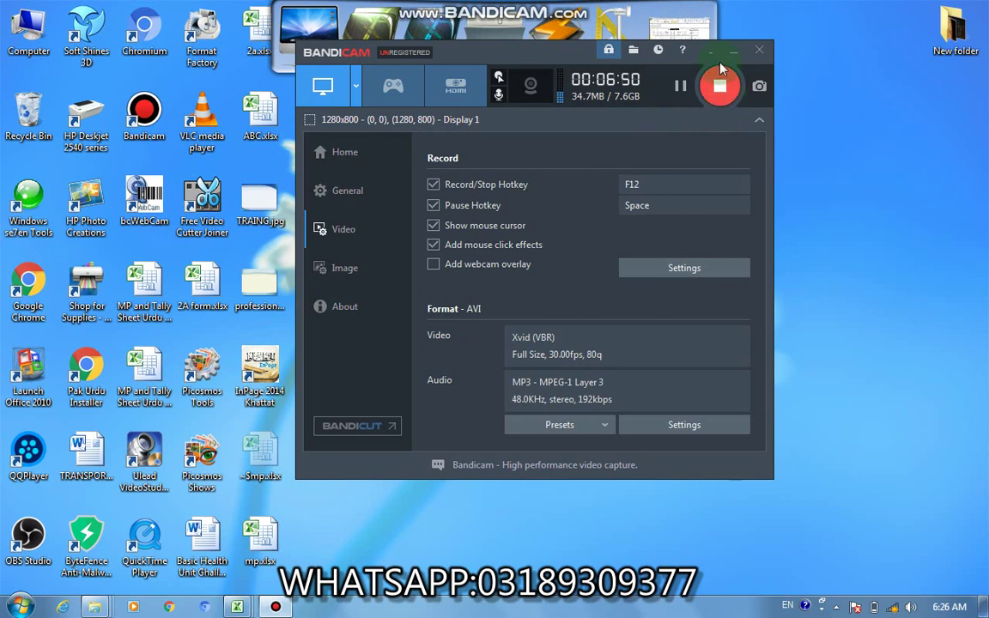
left_click(734, 50)
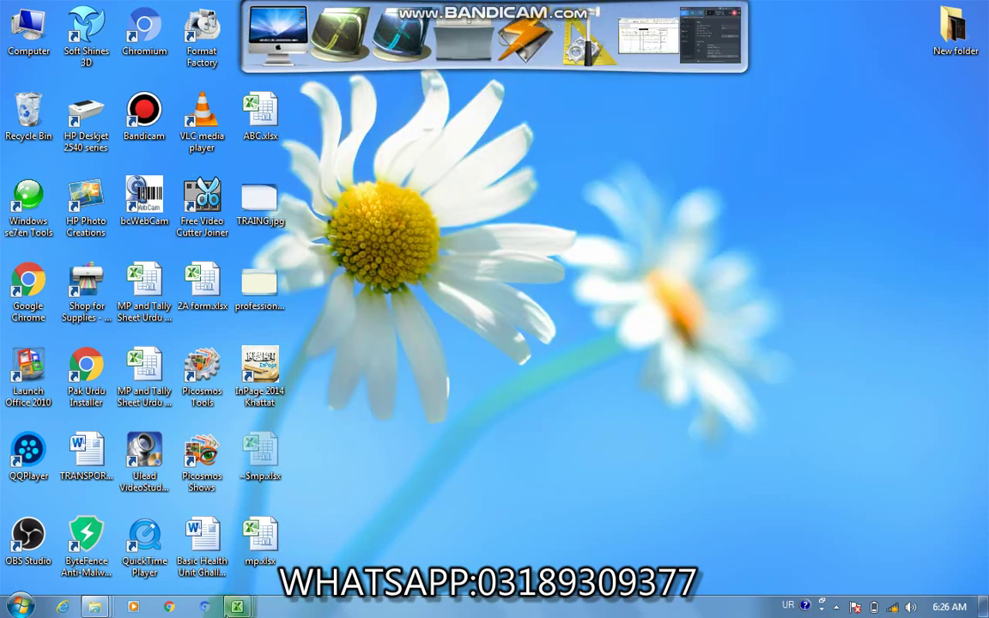
Step: Bring the 2A form.xlsx workbook with its Form 2A team totals to the front
mouse_move(237, 607)
left_click(384, 543)
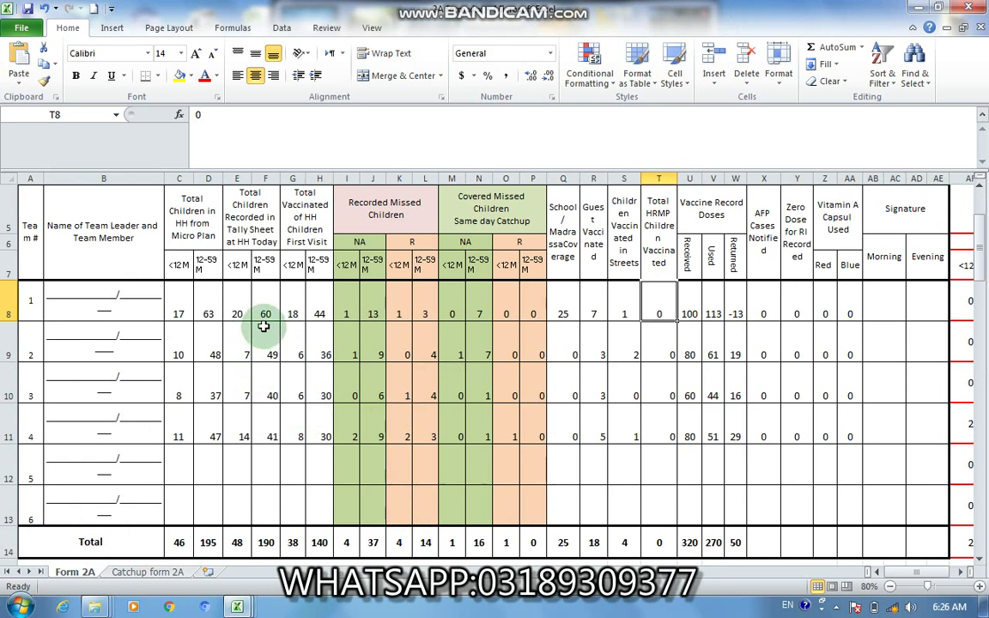
left_click(250, 225)
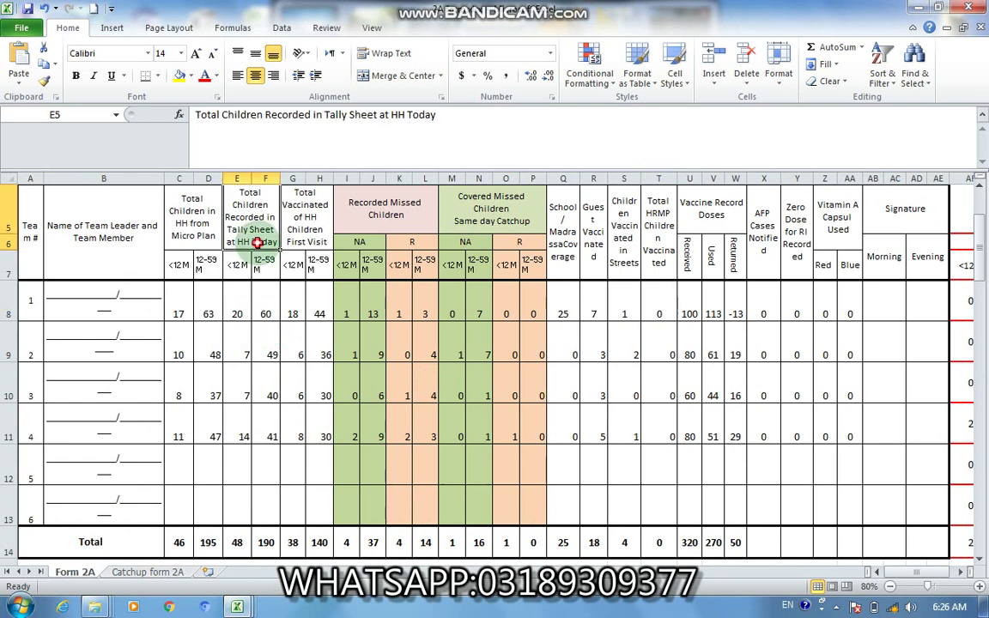
left_click(243, 297)
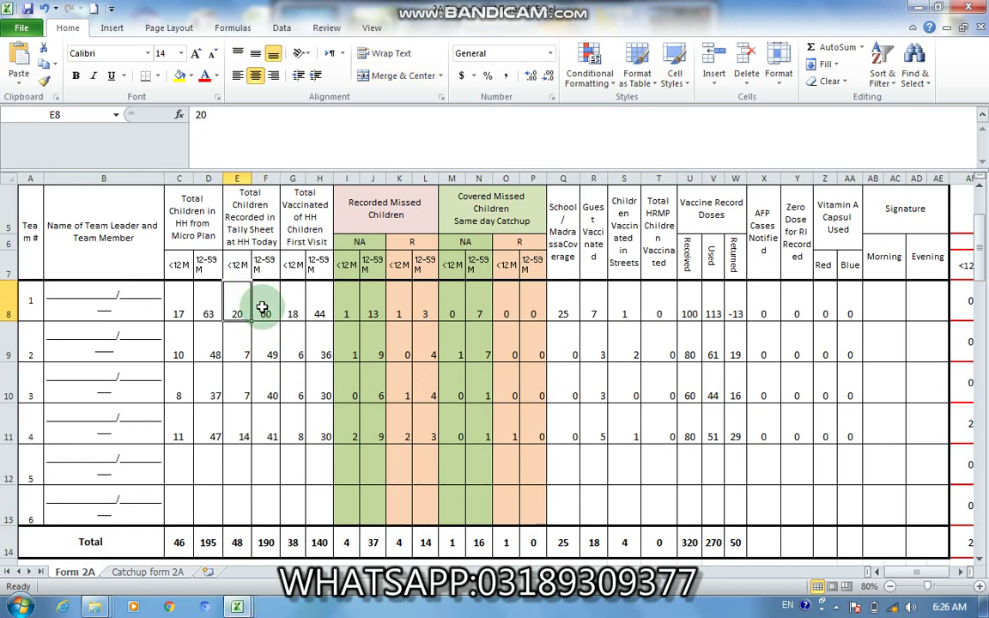
left_click(262, 309)
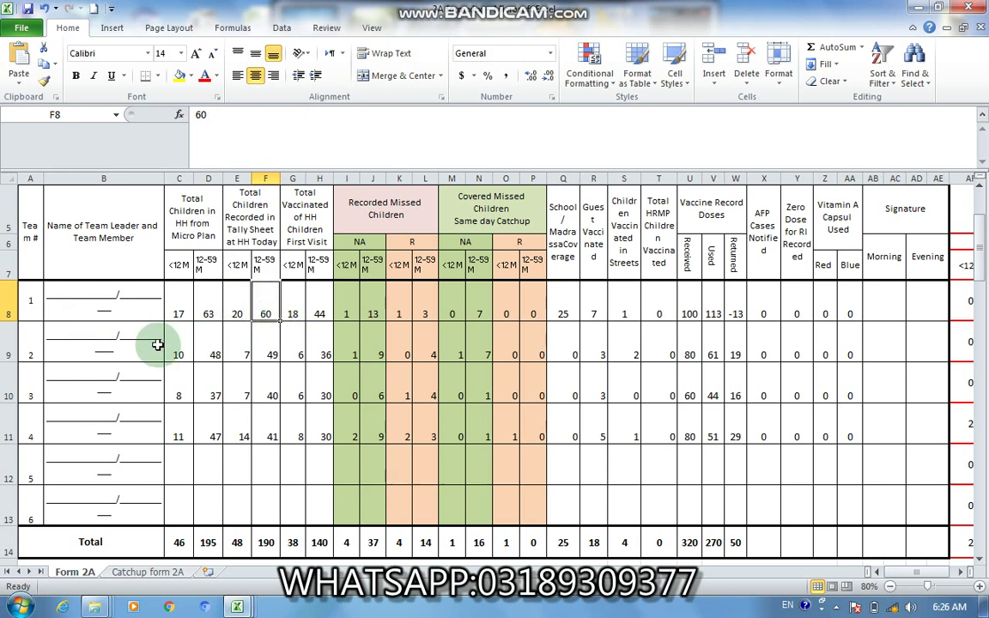
left_click(239, 314)
left_click(260, 311)
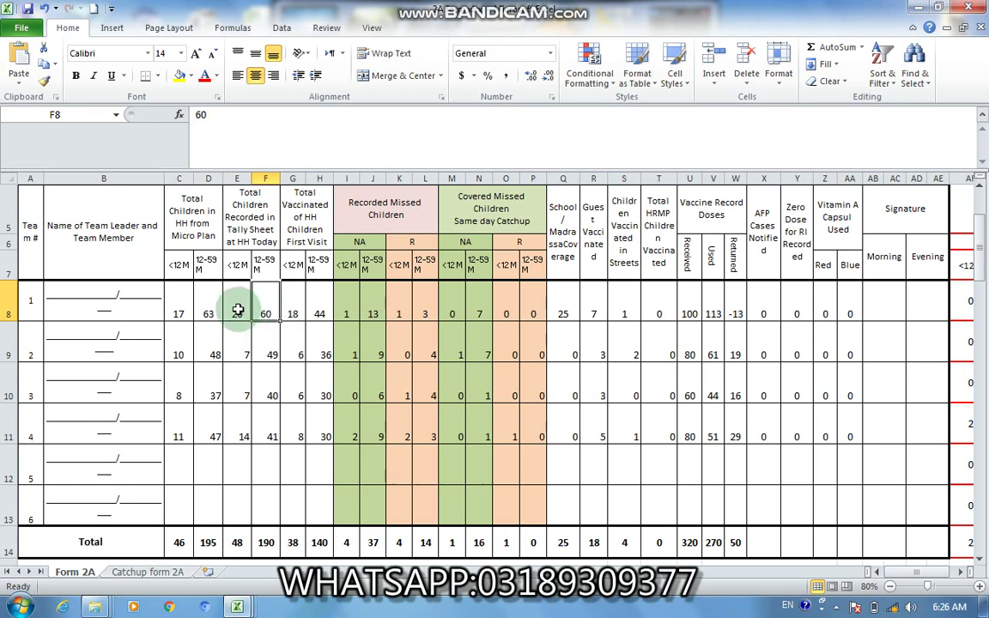
left_click(237, 312)
left_click(259, 309)
left_click(237, 311)
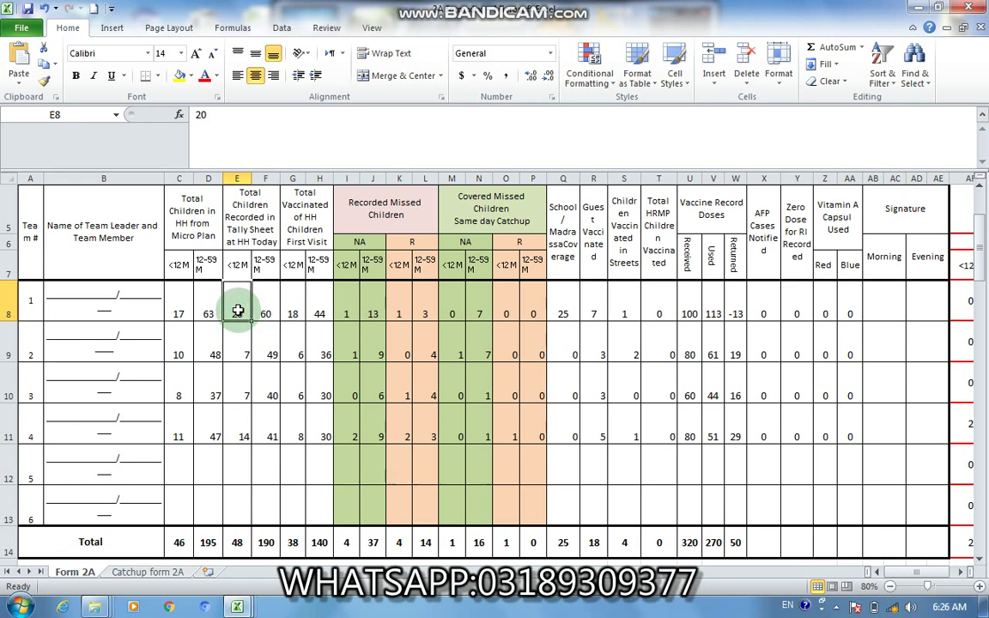
left_click(260, 310)
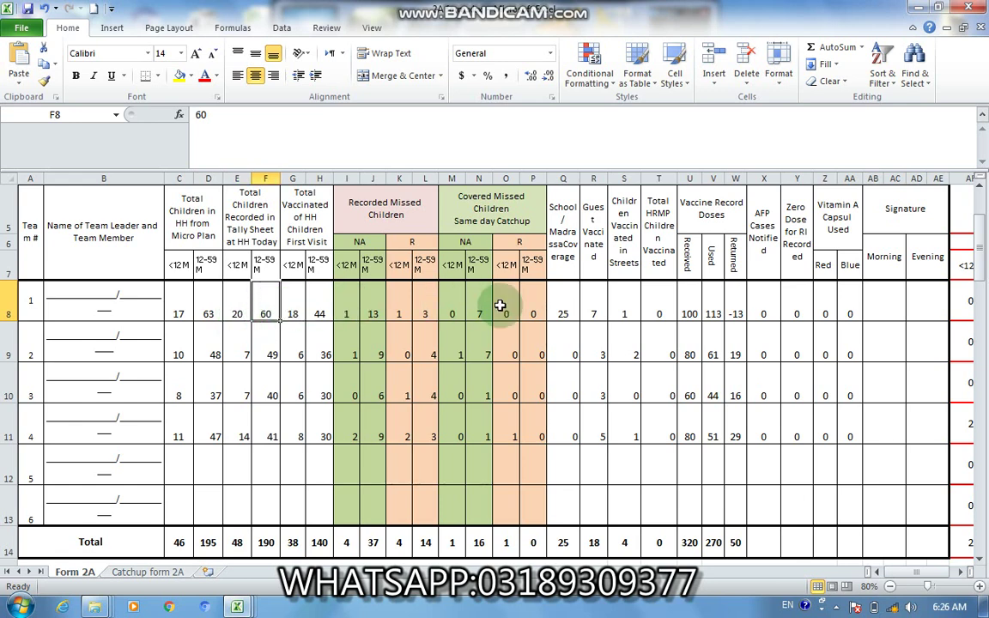
left_click(568, 315)
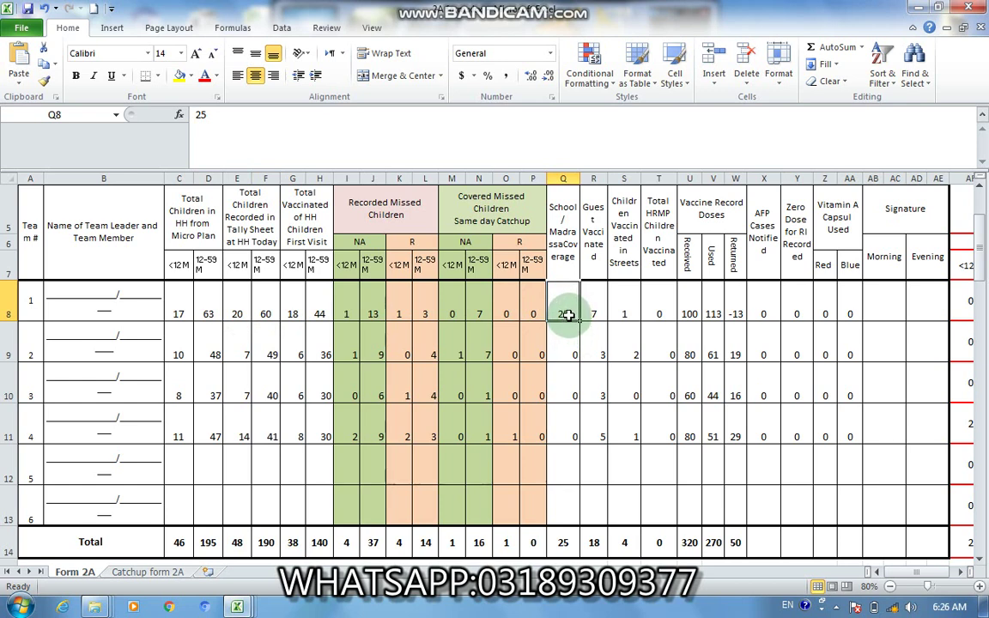
left_click(662, 311)
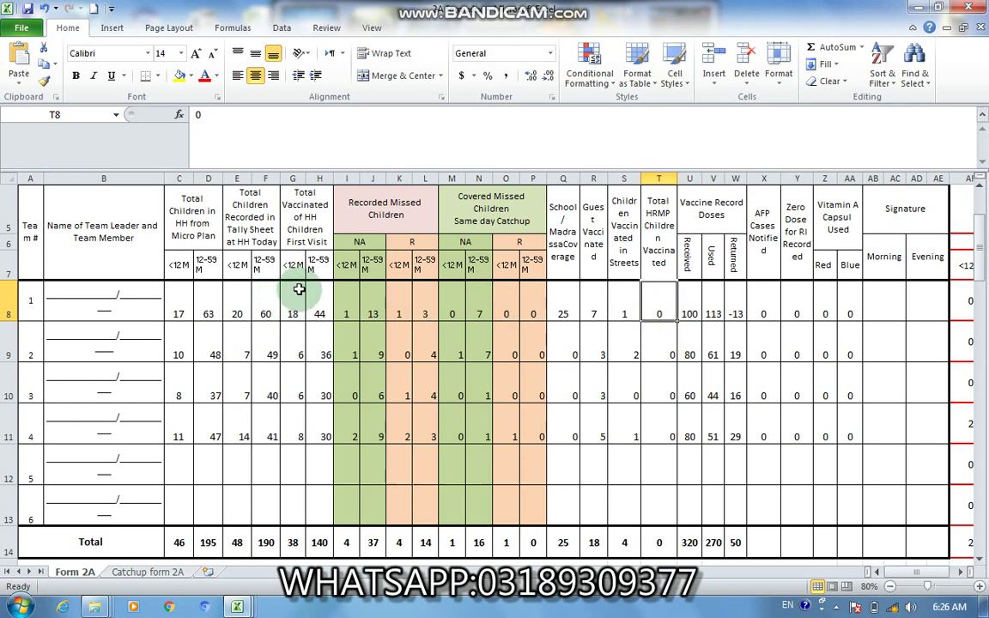
left_click(265, 293)
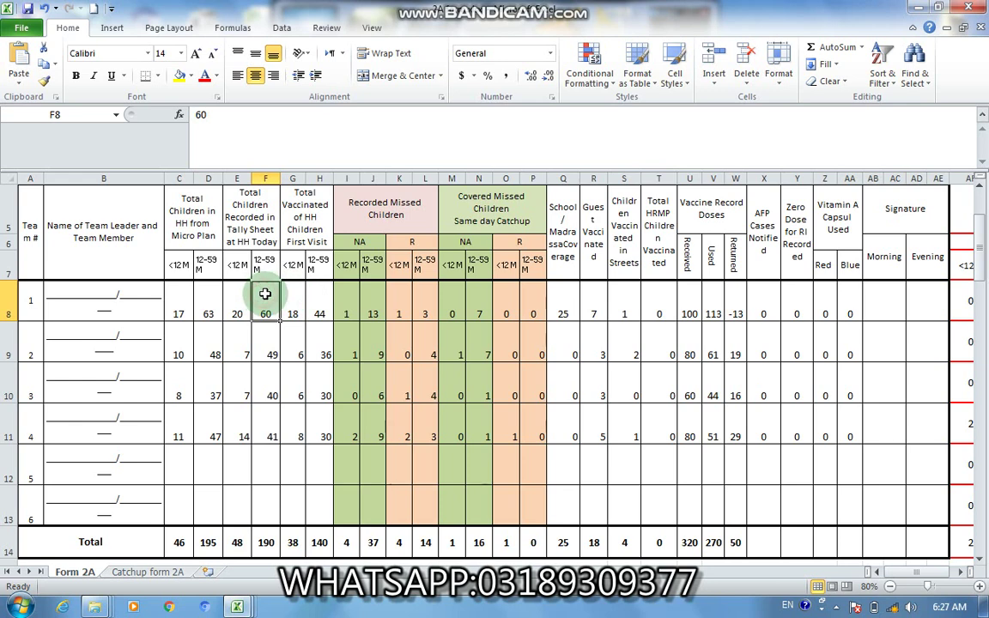
left_click(563, 296)
left_click(666, 290)
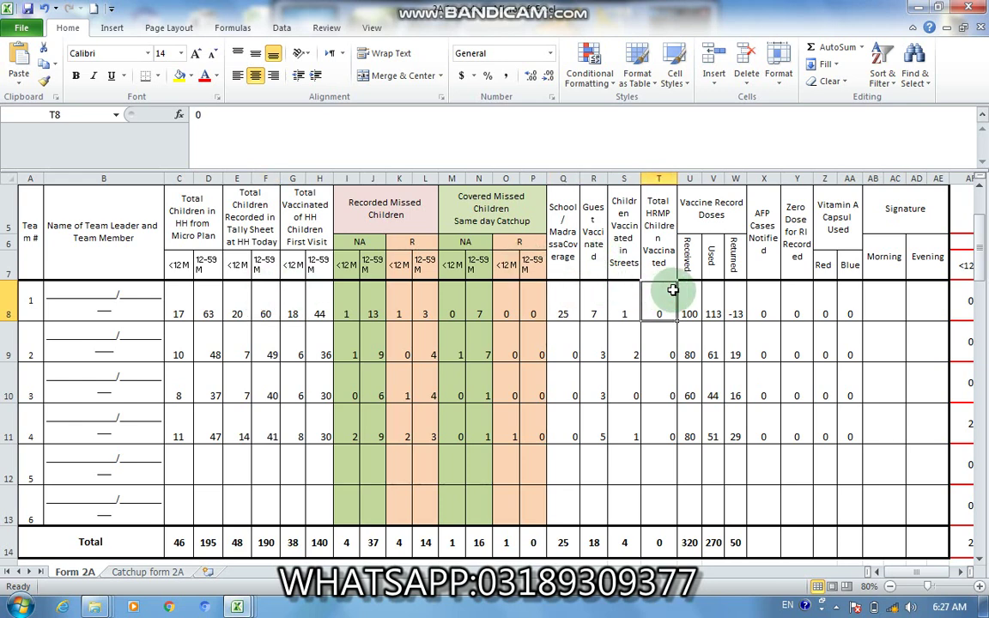
left_click(802, 294)
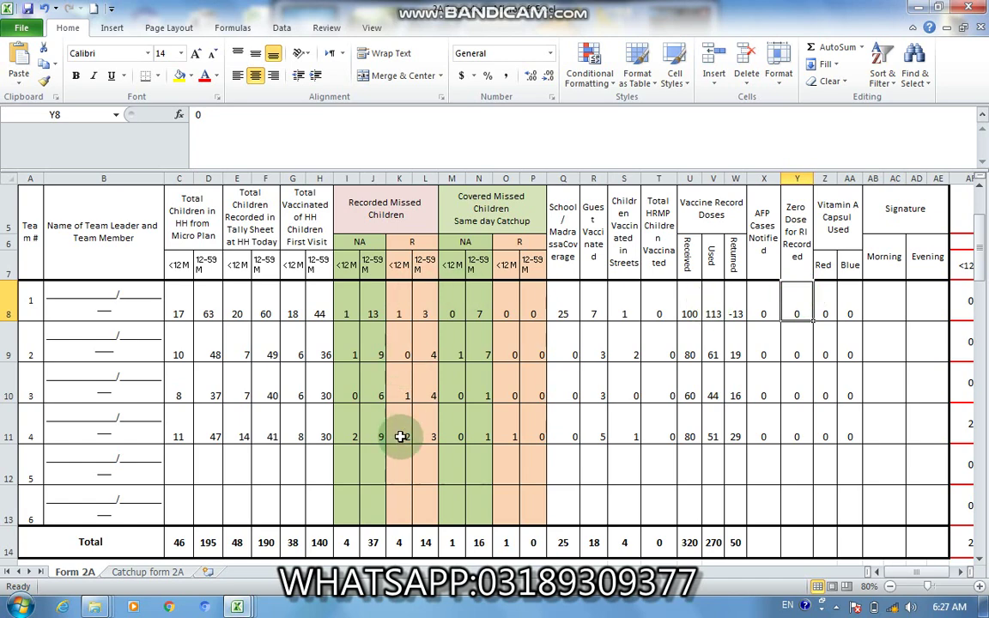
mouse_move(237, 607)
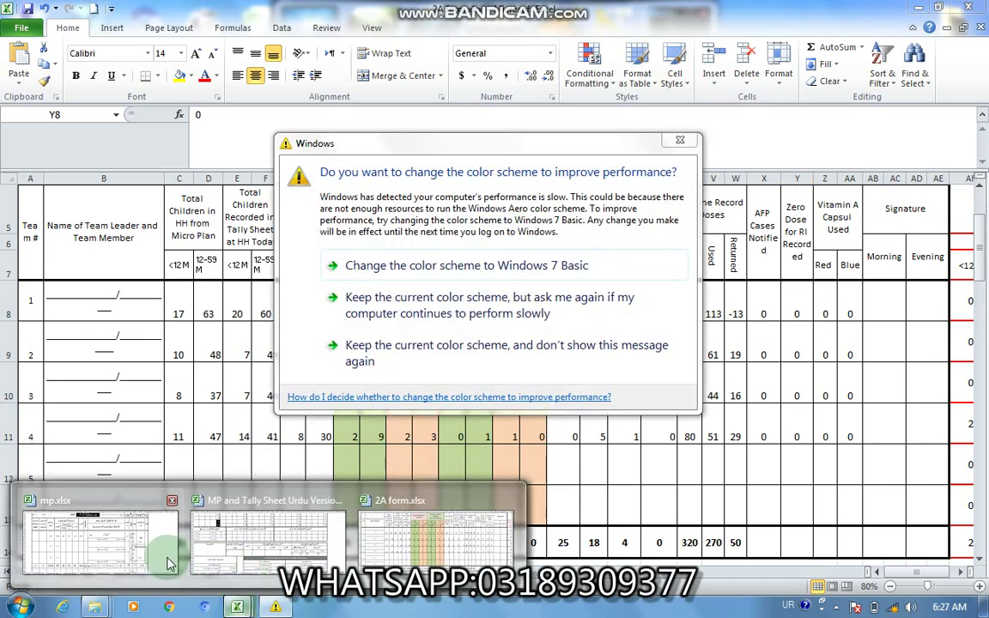
Step: In mp.xlsx, check team 1's counts 42, 10, 50, 102 and the vaccine requirement formula
left_click(153, 496)
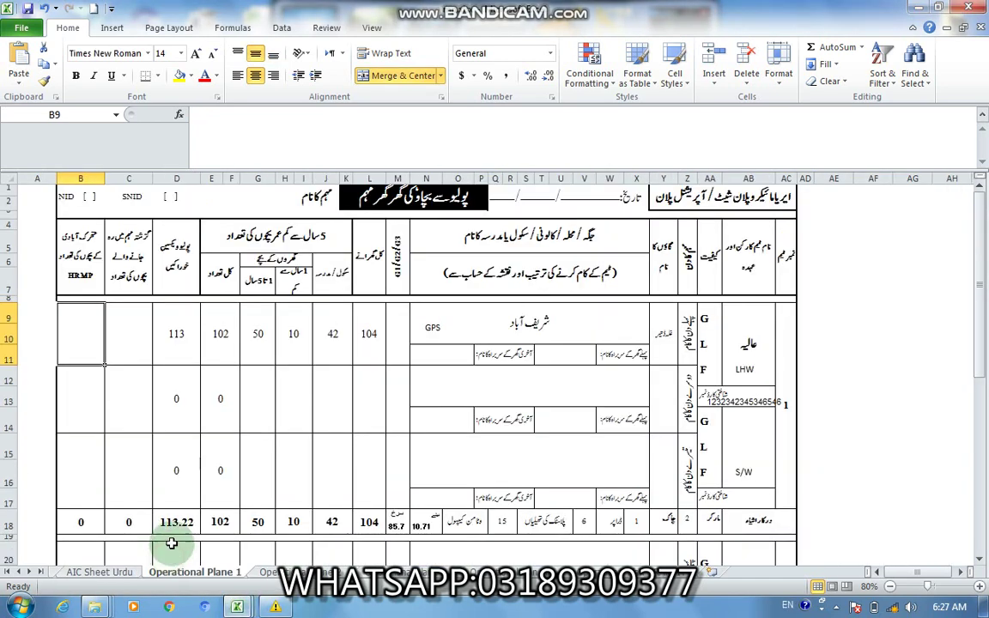
left_click(328, 344)
left_click(292, 348)
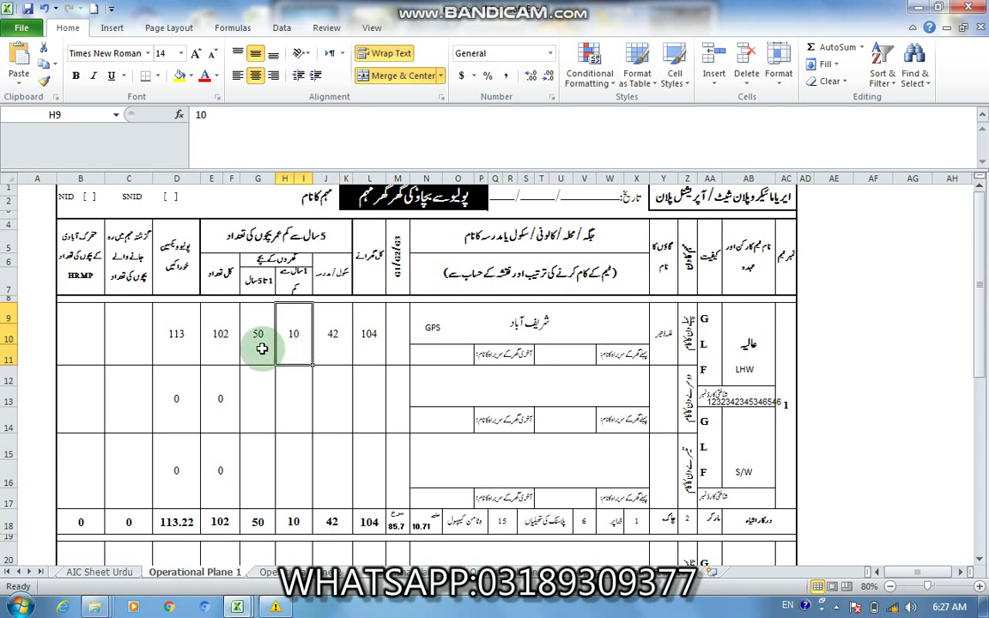
left_click(261, 348)
left_click(219, 347)
left_click(185, 350)
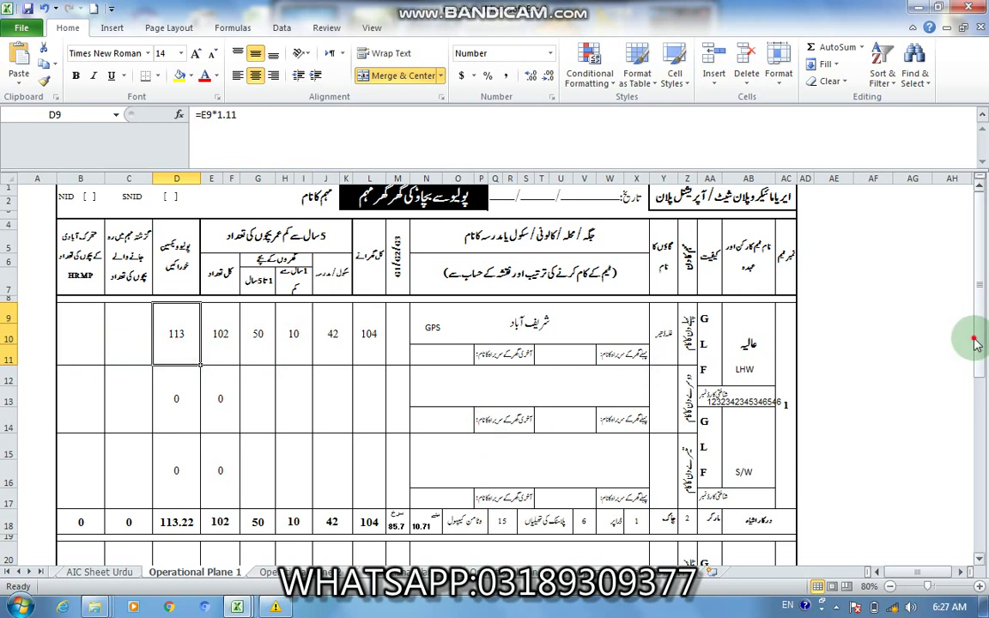
Step: Review the row 18 total formulas for households, children, vaccine doses and HRMP children
left_click_drag(976, 343, 977, 352)
left_click(369, 495)
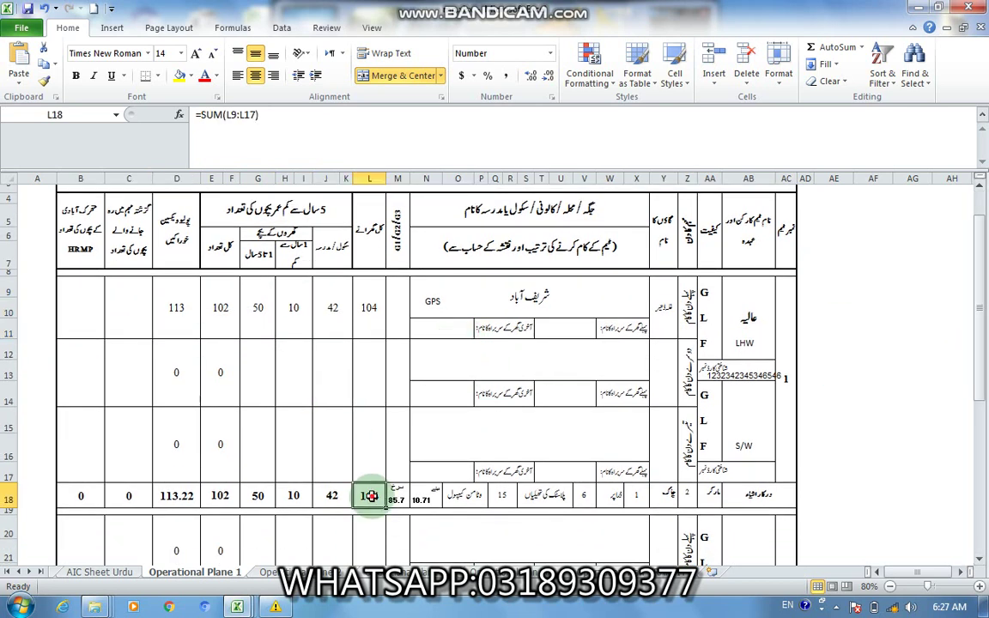
left_click(331, 496)
left_click(294, 496)
left_click(259, 495)
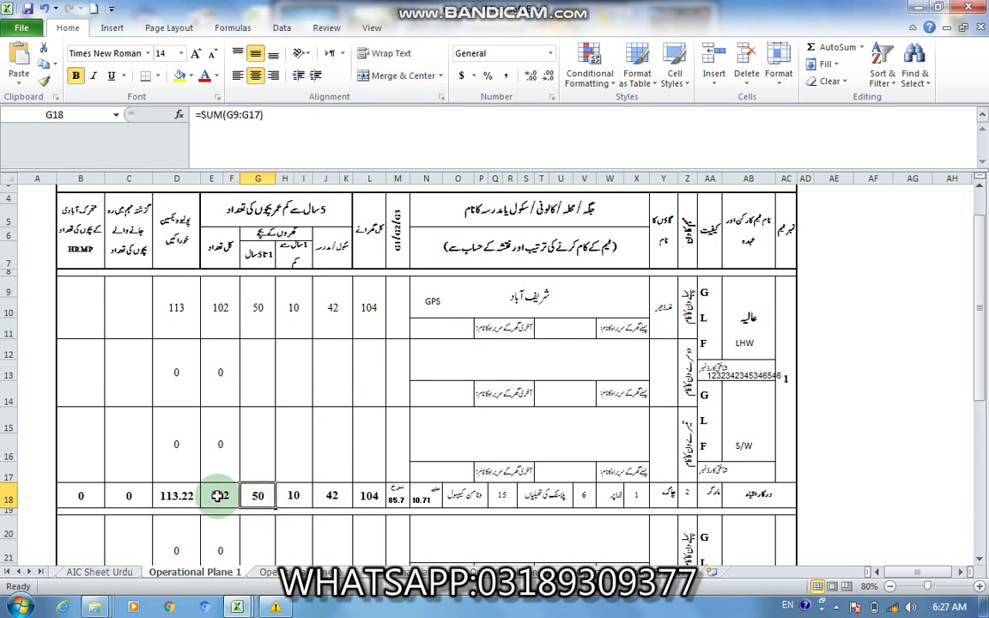
left_click(219, 496)
left_click(181, 496)
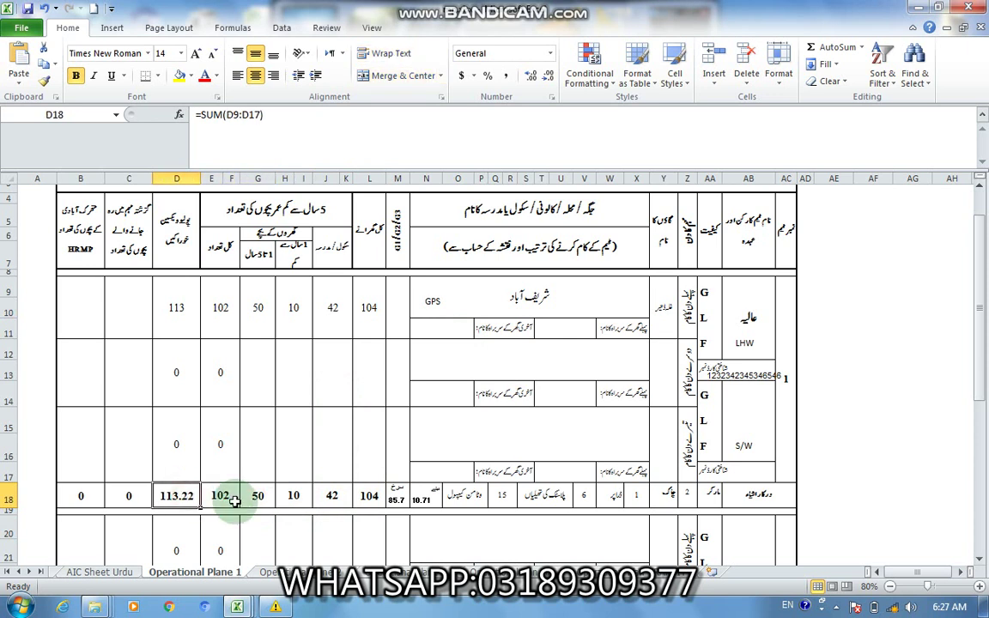
left_click(399, 499)
left_click(420, 501)
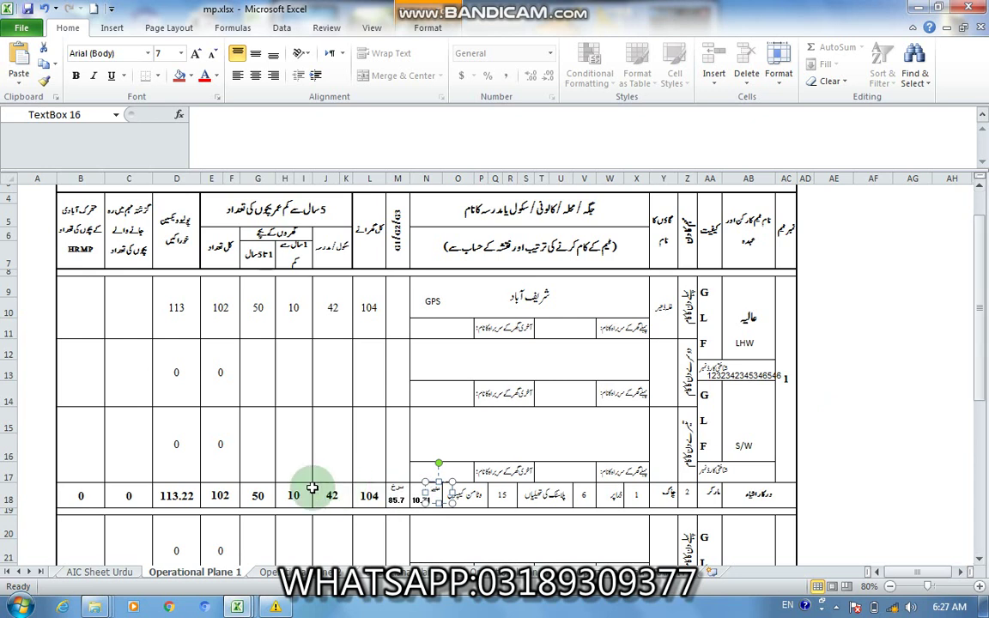
left_click(74, 498)
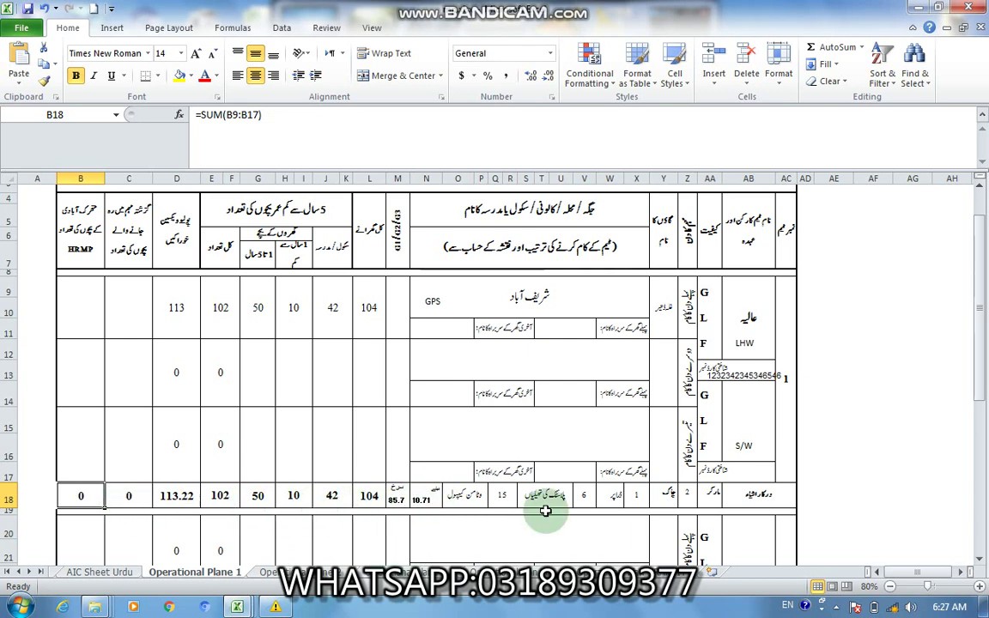
left_click_drag(977, 380, 977, 455)
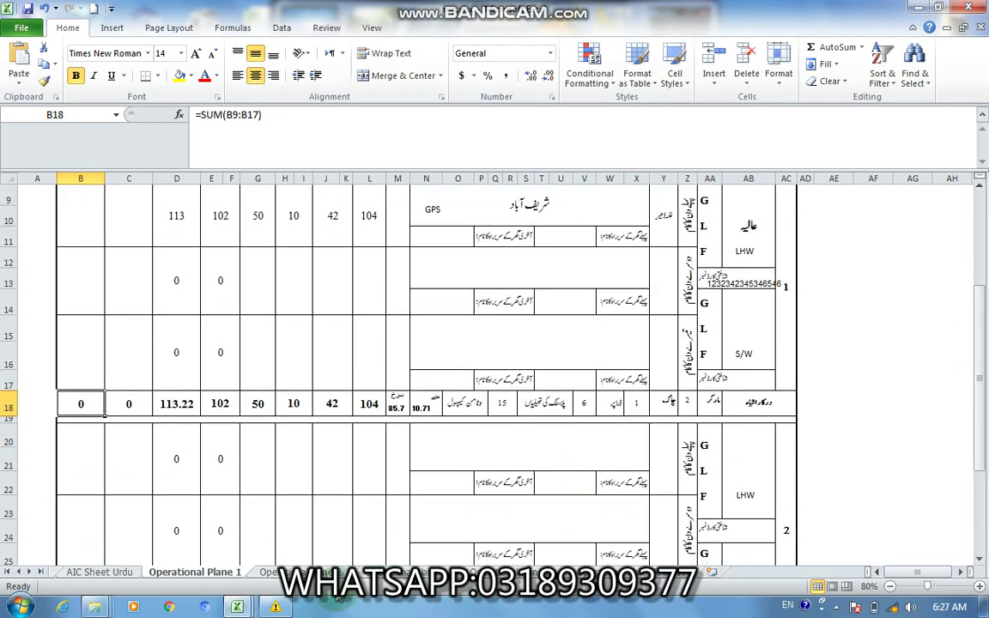
left_click_drag(978, 393, 973, 493)
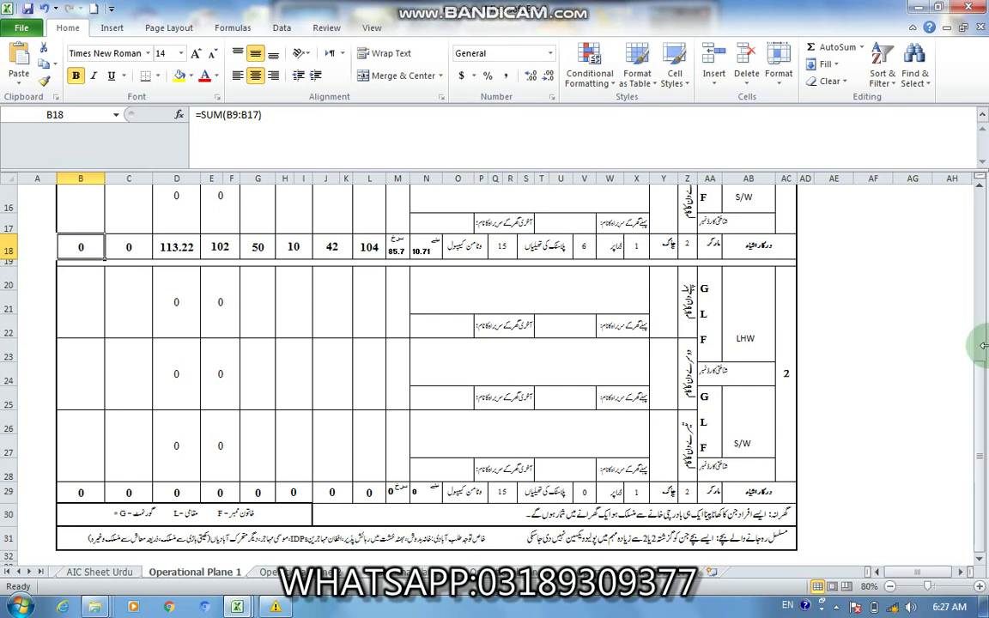
left_click_drag(978, 403, 978, 369)
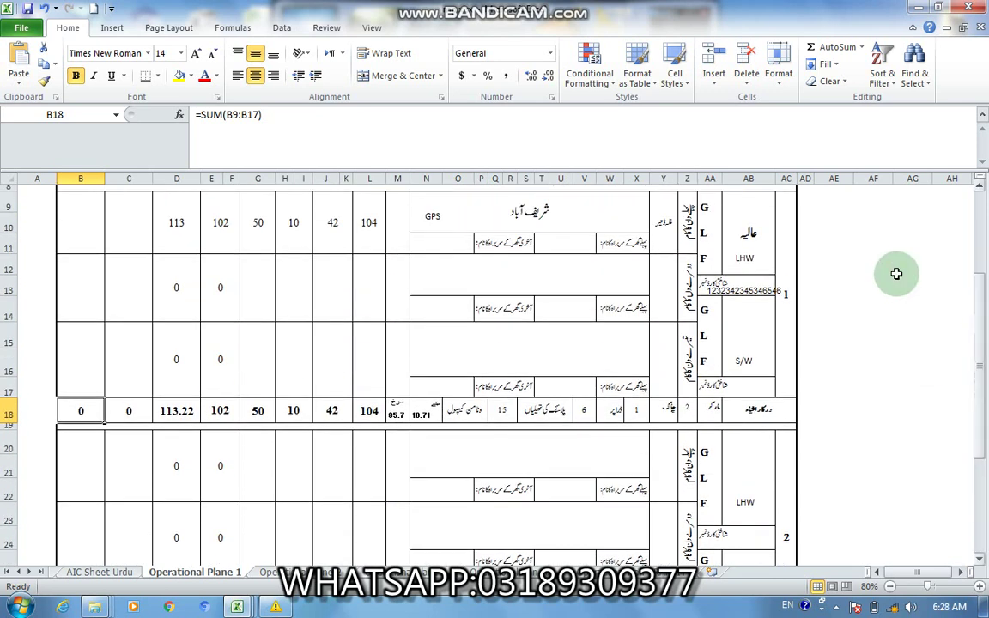
left_click(580, 258)
left_click(573, 242)
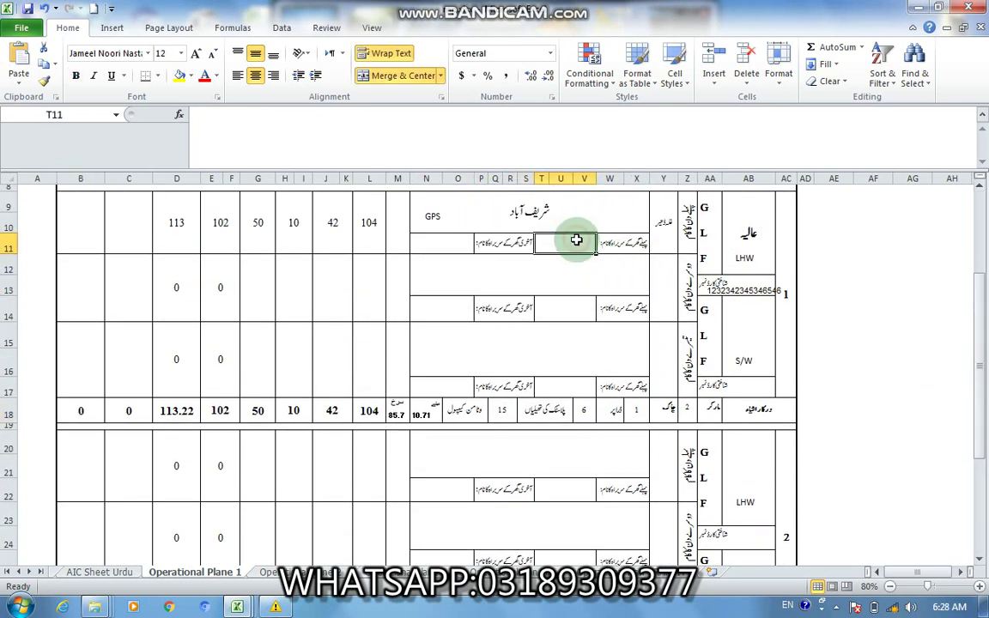
left_click(439, 245)
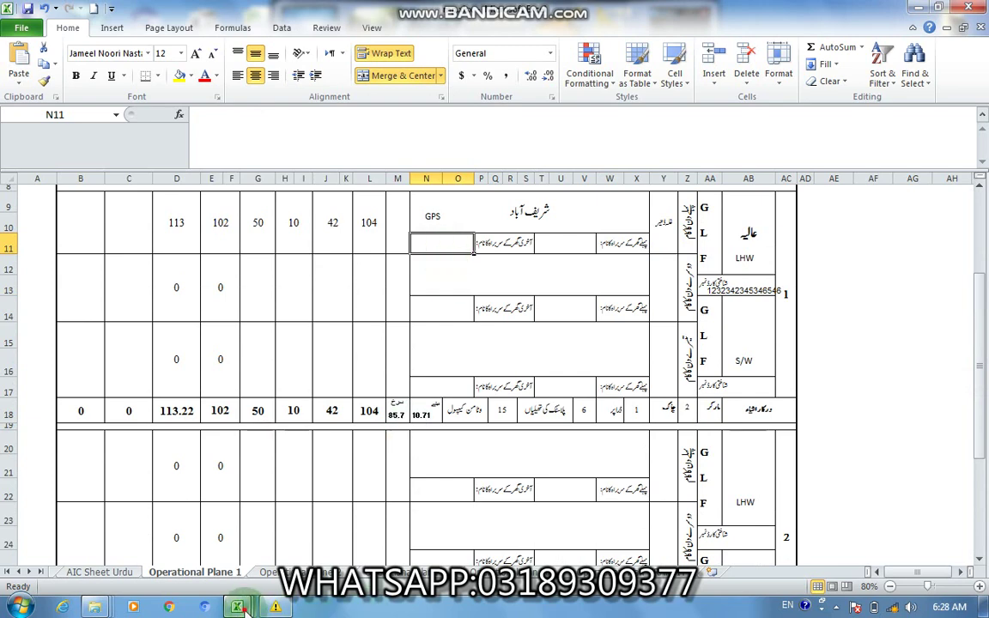
left_click(237, 607)
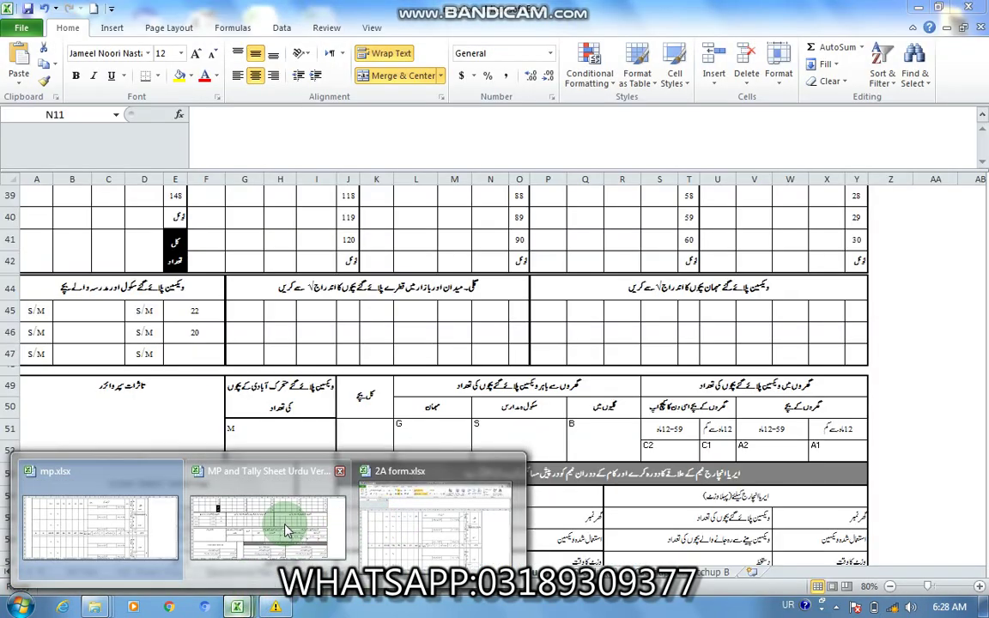
Step: Check the tally sheet's first and last household-head fields, then minimise Excel and open Bandicam
left_click(262, 528)
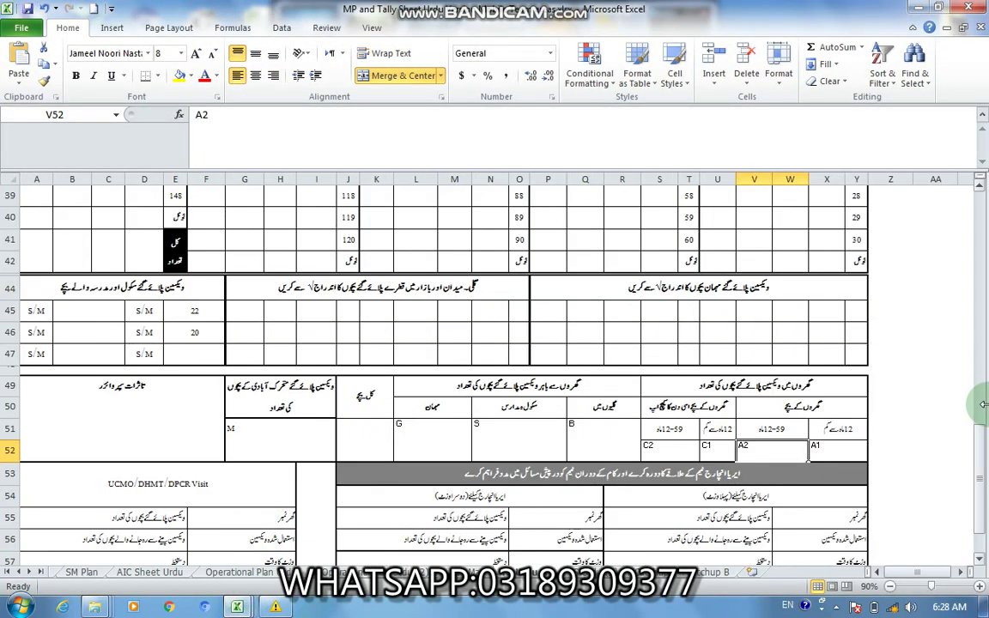
left_click_drag(978, 455, 984, 244)
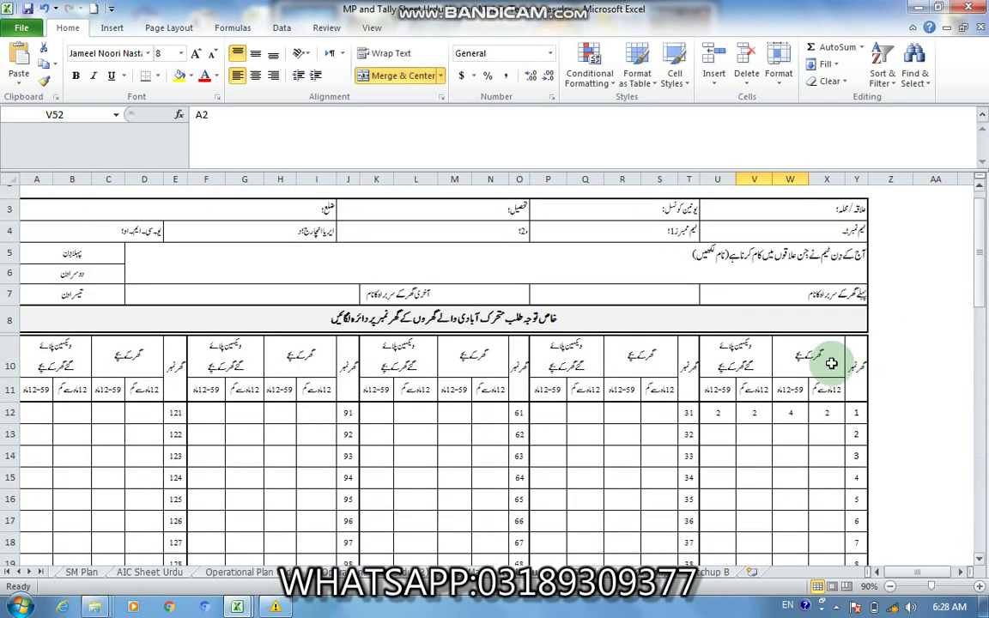
left_click(669, 298)
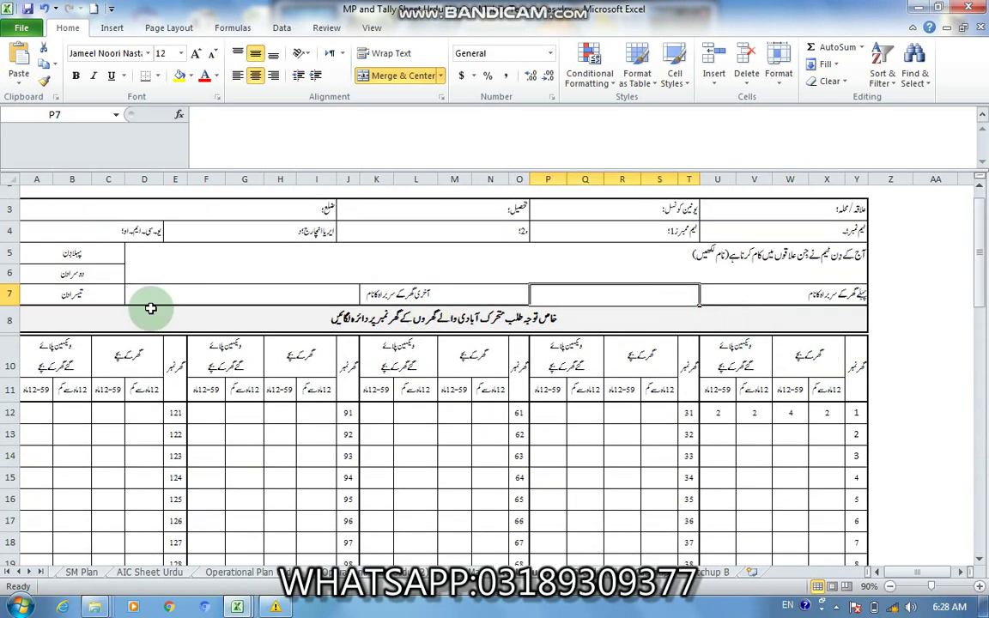
left_click(181, 290)
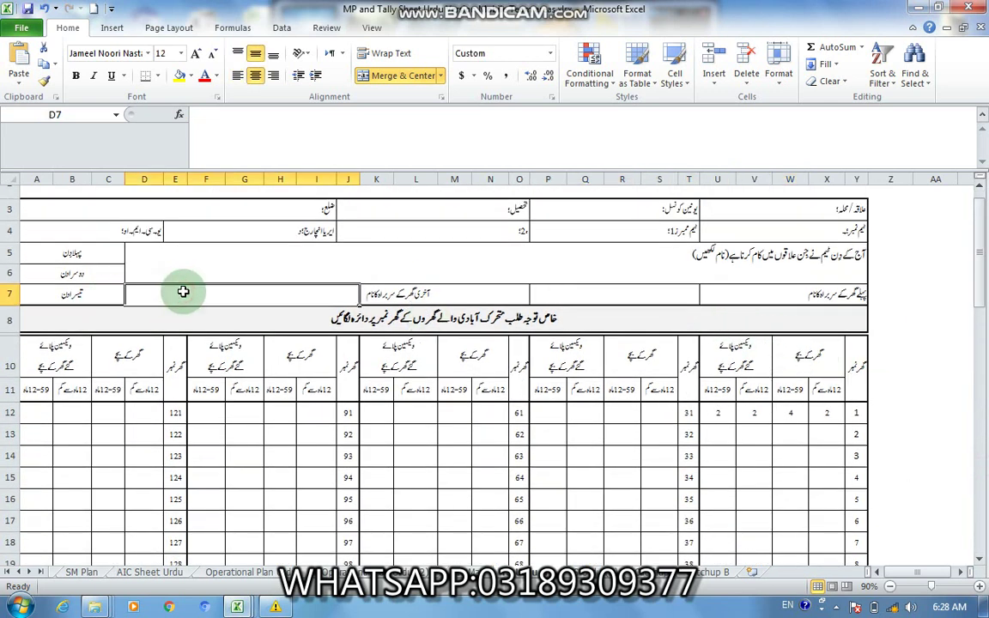
left_click(653, 297)
left_click(178, 294)
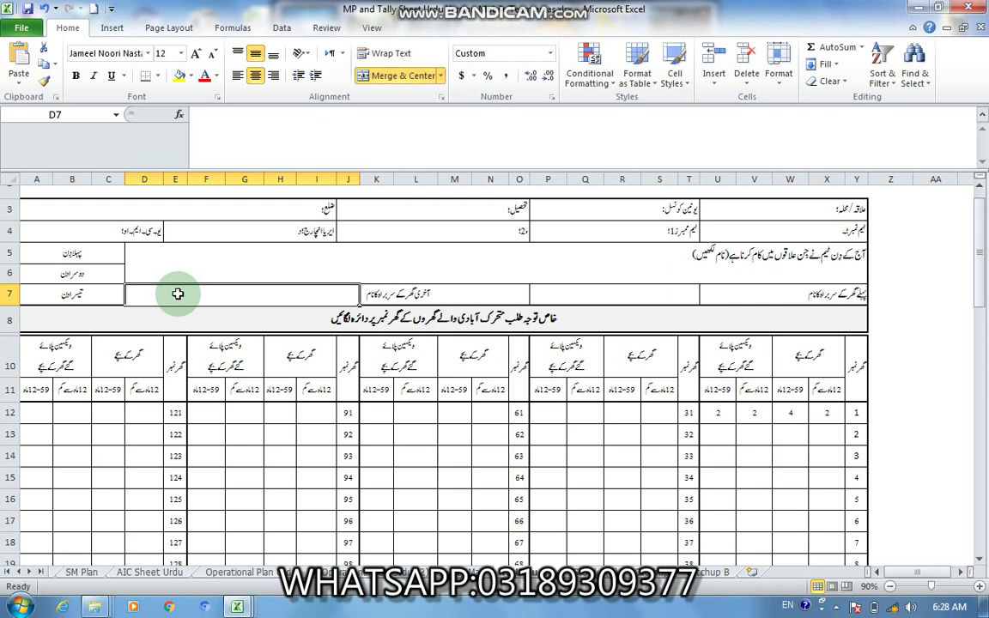
left_click(925, 9)
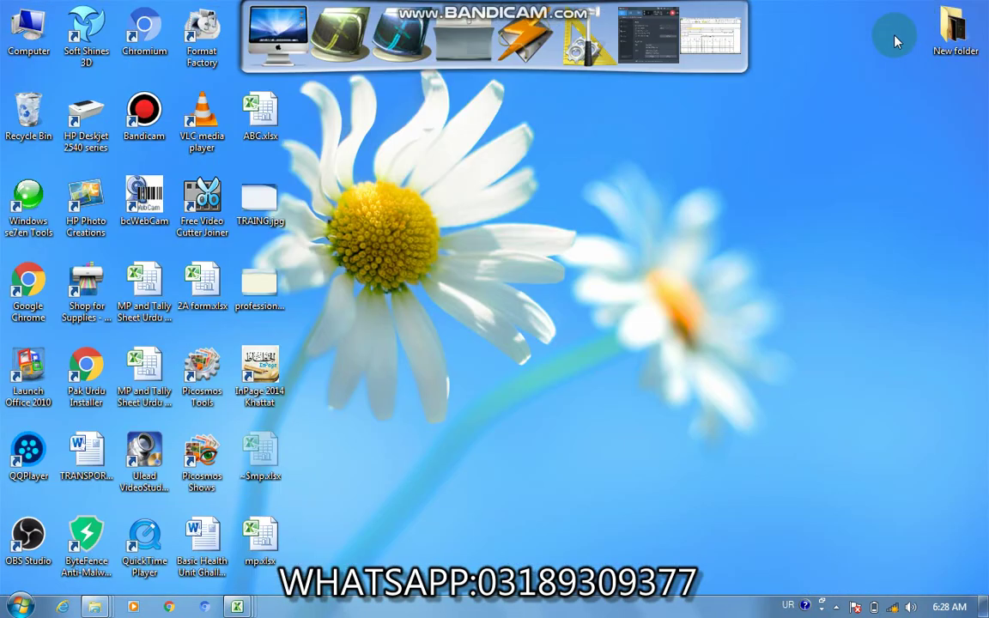
left_click(600, 37)
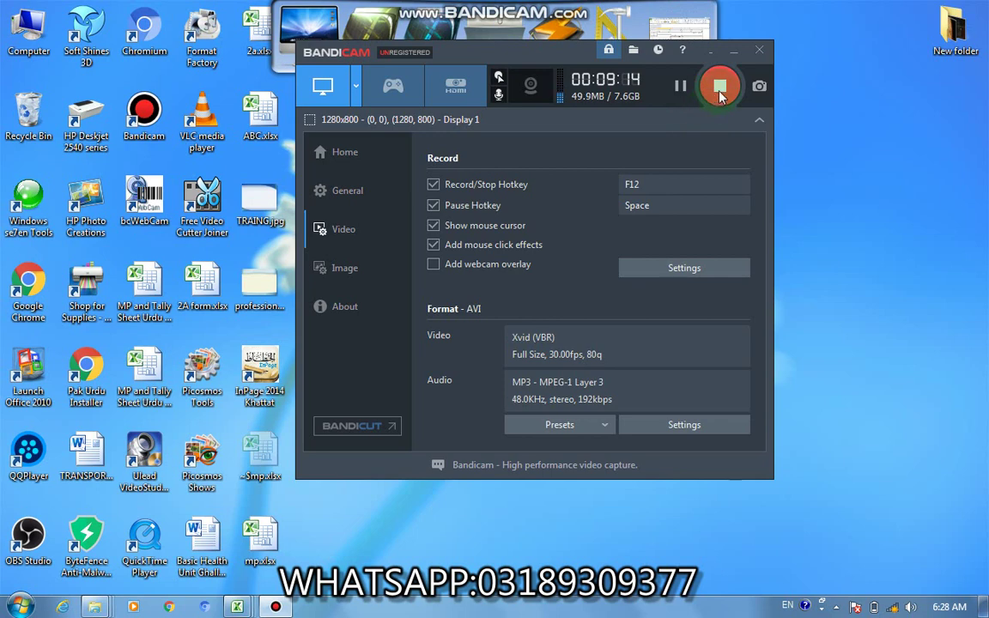